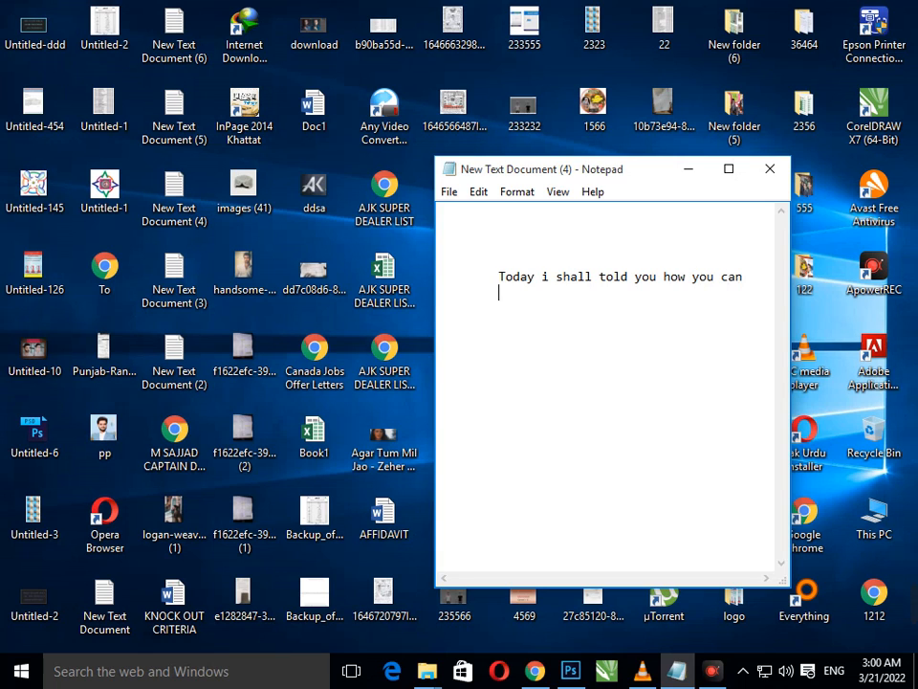
# Step: Add the text "apply lipstick" beneath the opening sentence in the Notepad note
pyautogui.press('Return')
pyautogui.press('Tab')
pyautogui.write('appl')
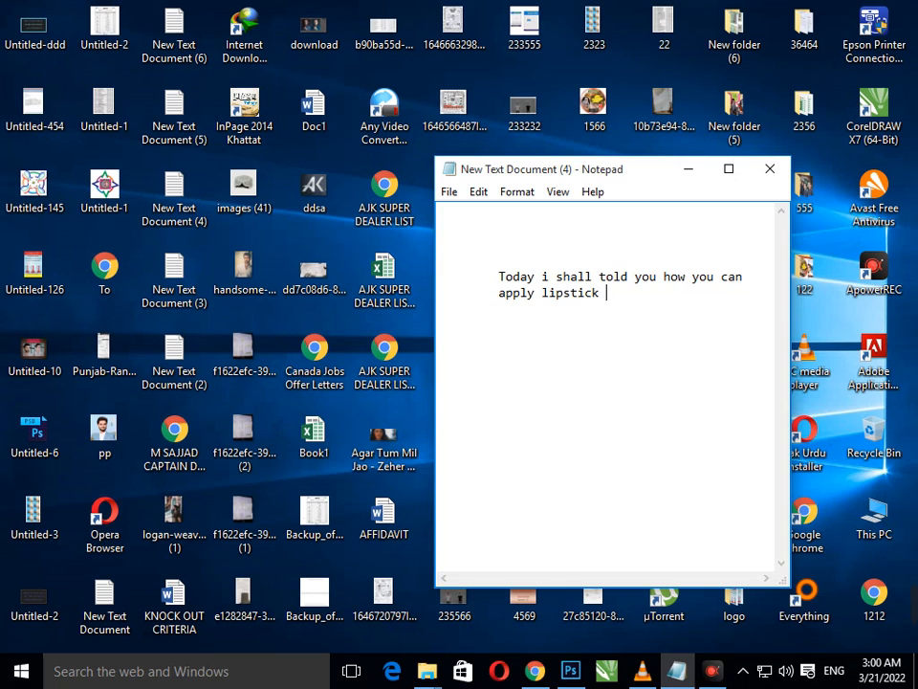
pyautogui.write('y lipstick of diff')
pyautogui.press('BackSpace')
pyautogui.press('BackSpace')
pyautogui.press('BackSpace')
pyautogui.press('BackSpace')
# Step: After a glance at the lips image in Photoshop, add the Notepad lines "select solid color" and "and fill the lips with brush tool"
pyautogui.moveTo(570, 673)
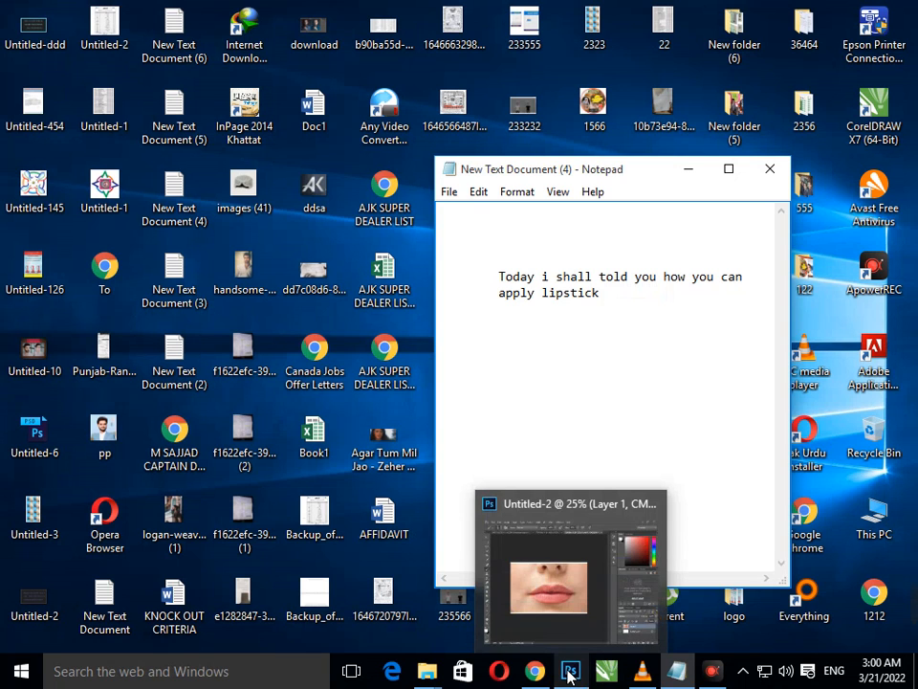
pyautogui.click(570, 674)
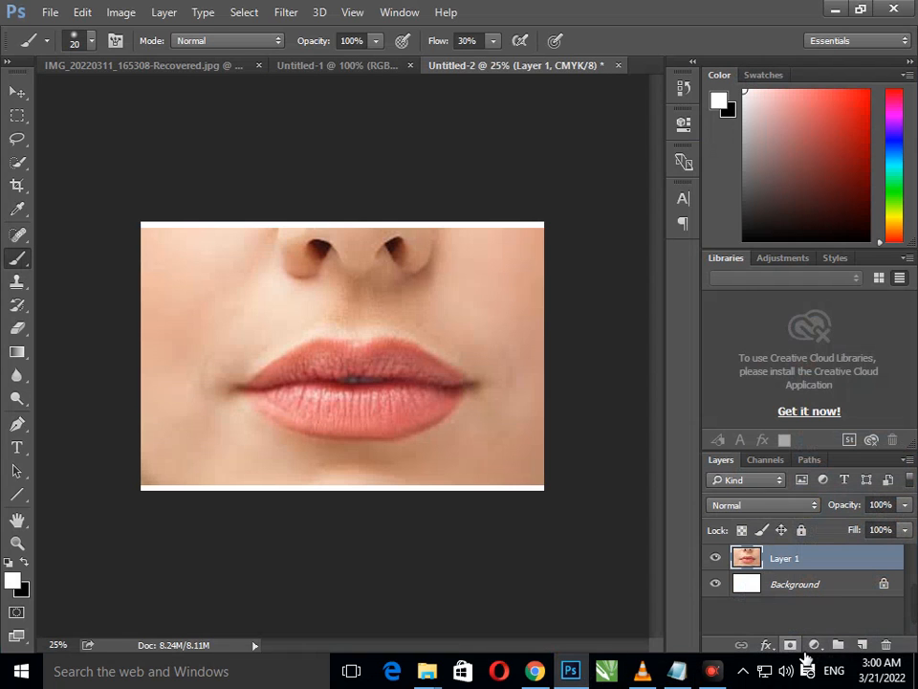
pyautogui.click(677, 673)
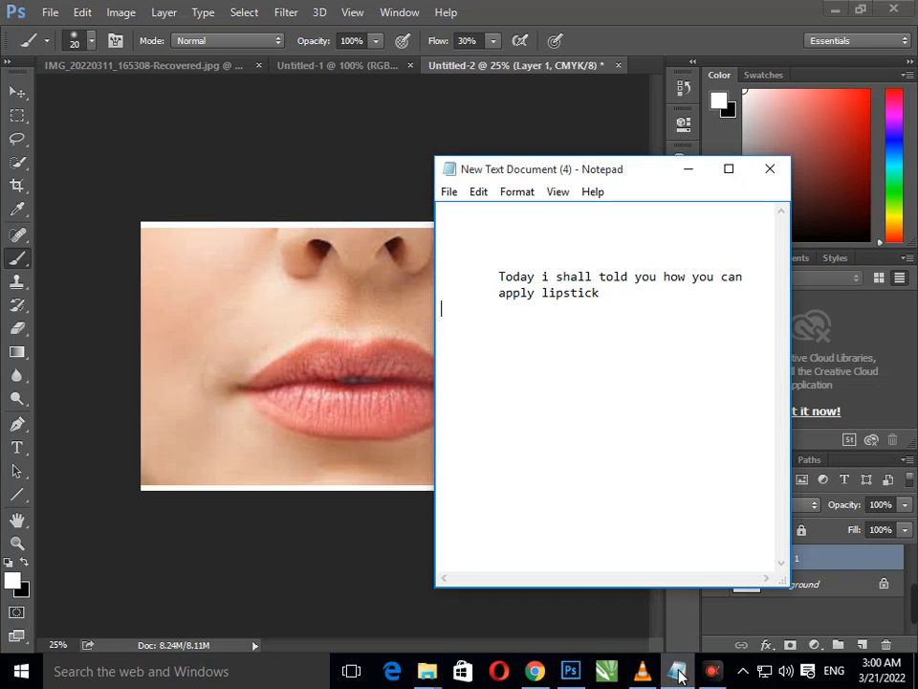
pyautogui.write('select solid color')
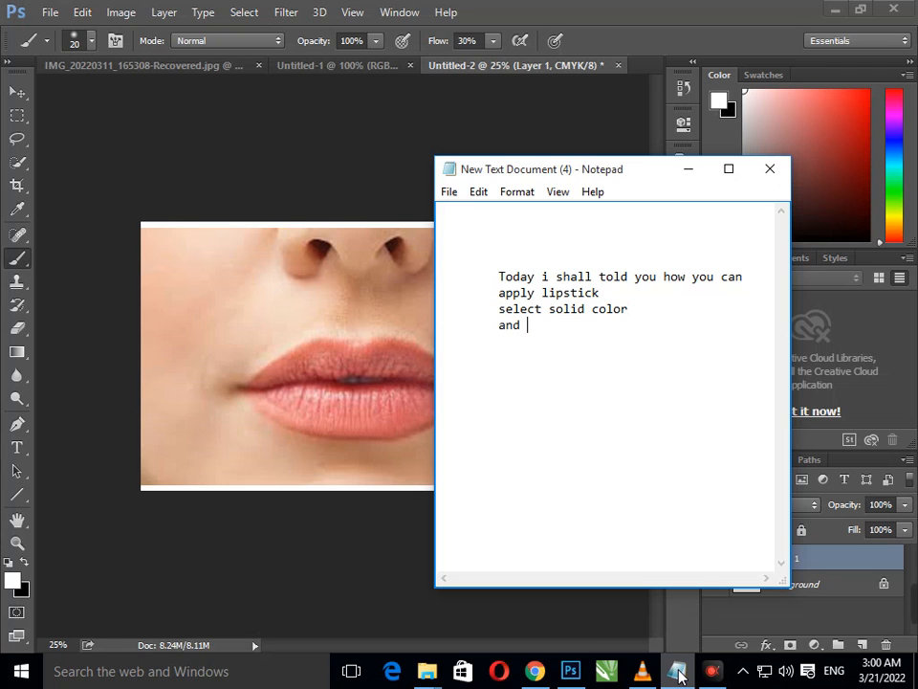
pyautogui.write('ill the')
pyautogui.write('lips with brush tool')
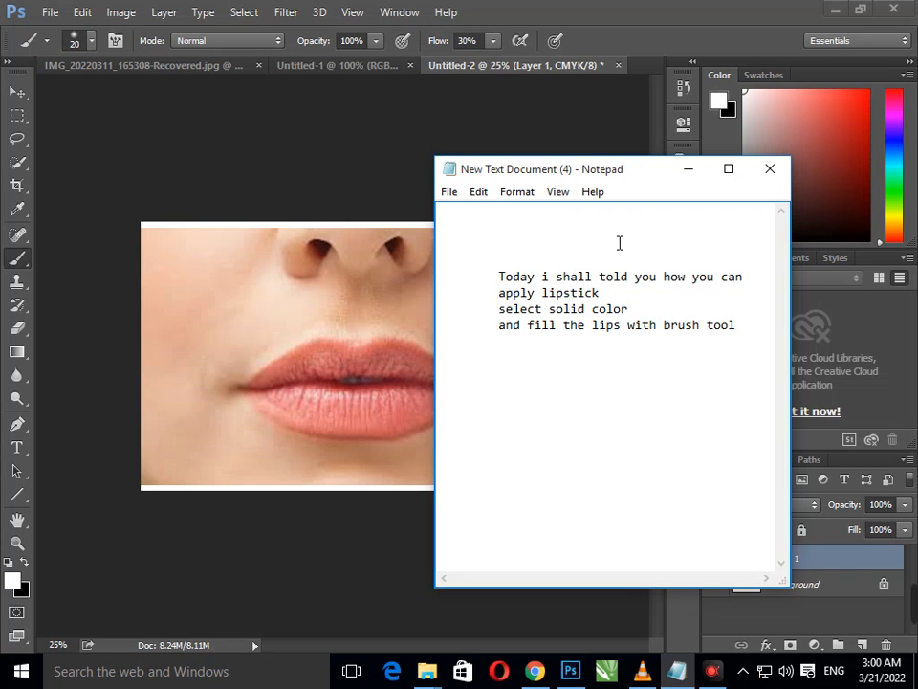
pyautogui.click(688, 169)
# Step: In Photoshop, add a Solid Color fill layer in bright red (#fb2a2a) above Layer 1
pyautogui.click(794, 646)
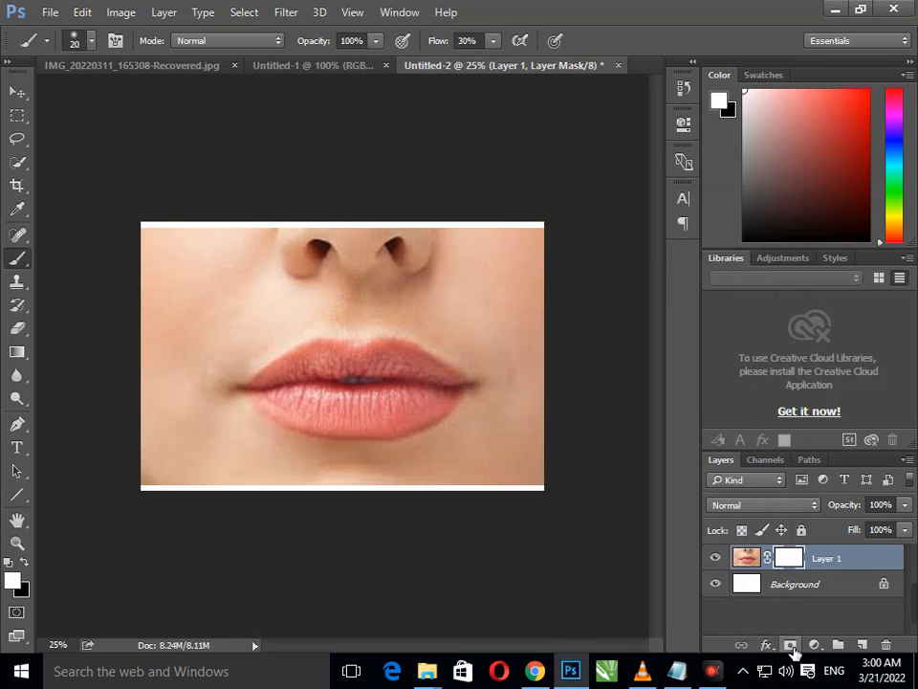
pyautogui.hotkey('ctrl', 'z')
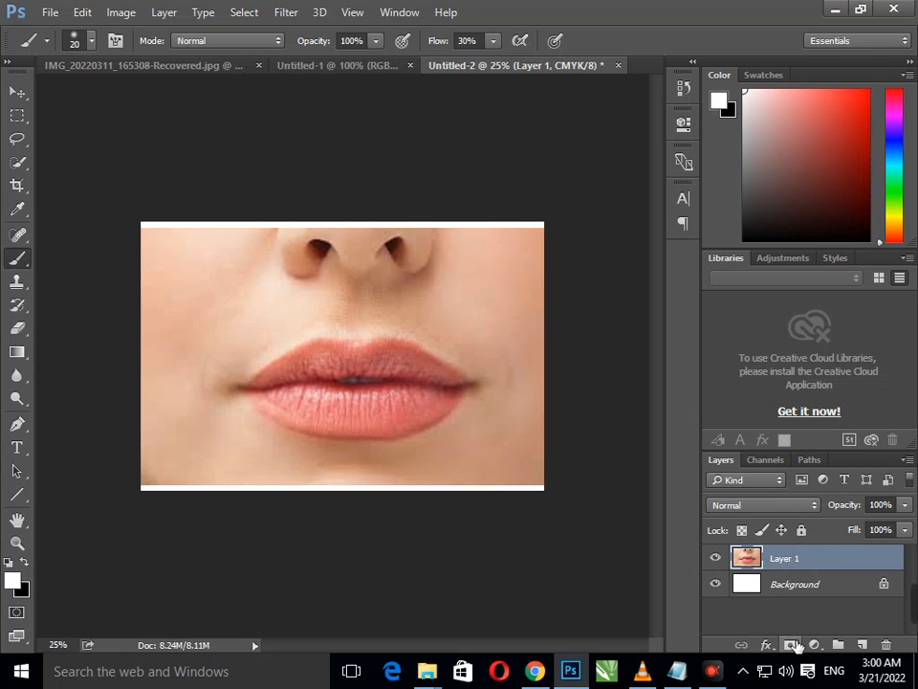
pyautogui.click(814, 646)
pyautogui.click(827, 256)
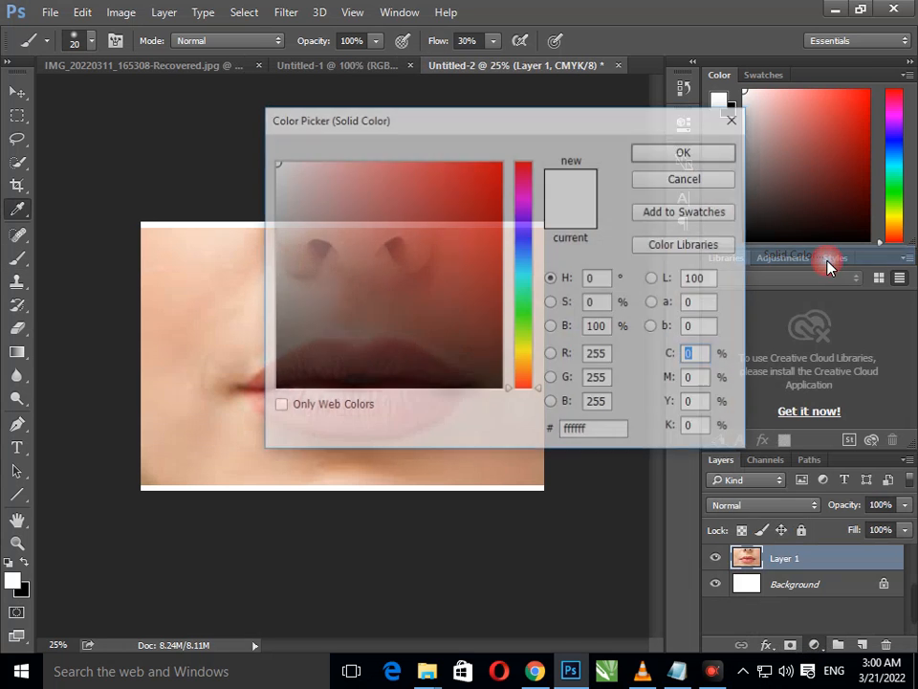
pyautogui.moveTo(498, 125); pyautogui.dragTo(676, 131)
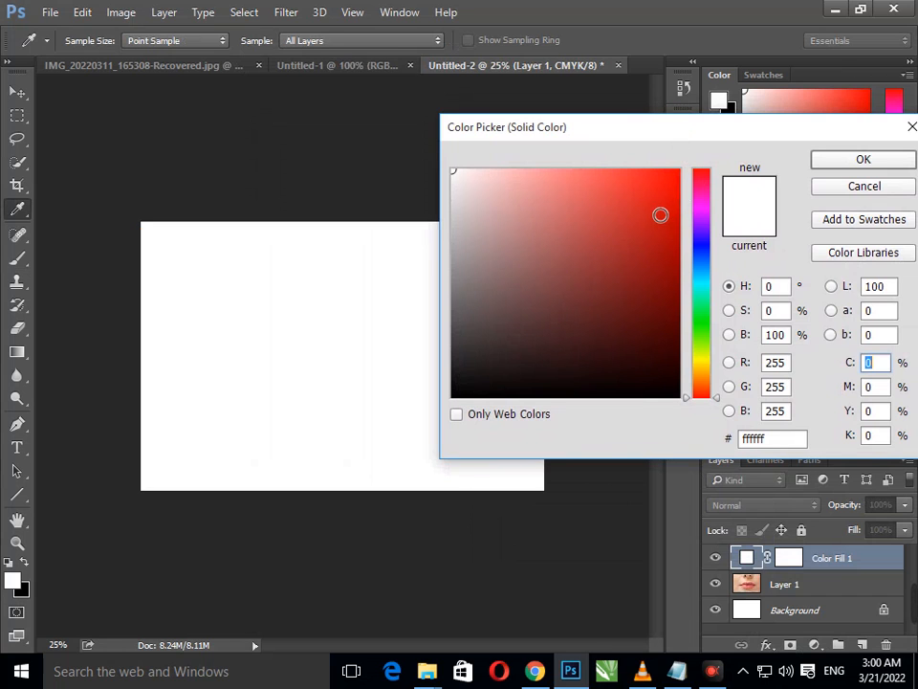
pyautogui.click(655, 188)
pyautogui.moveTo(663, 194); pyautogui.dragTo(641, 174)
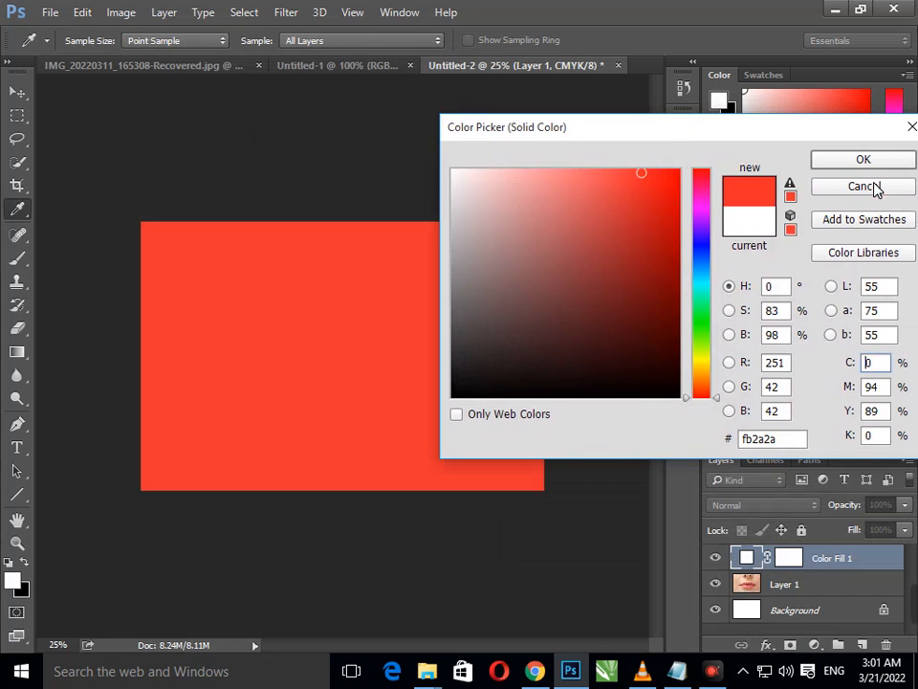
pyautogui.click(862, 158)
# Step: Try to paint on the red fill layer after placing it below Layer 1 and rasterizing its fill
pyautogui.click(807, 585)
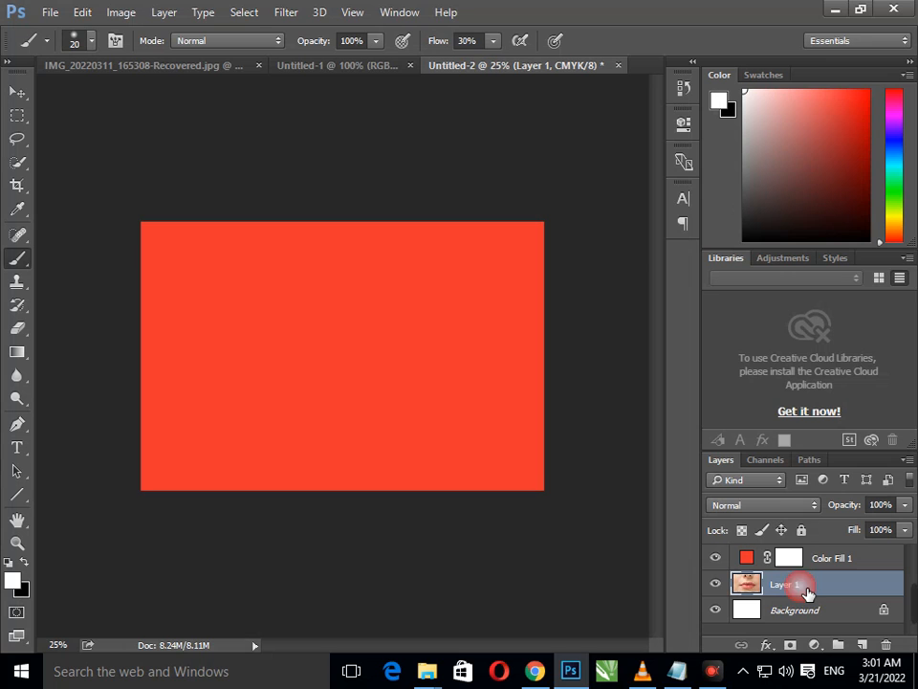
pyautogui.moveTo(749, 565); pyautogui.dragTo(747, 595)
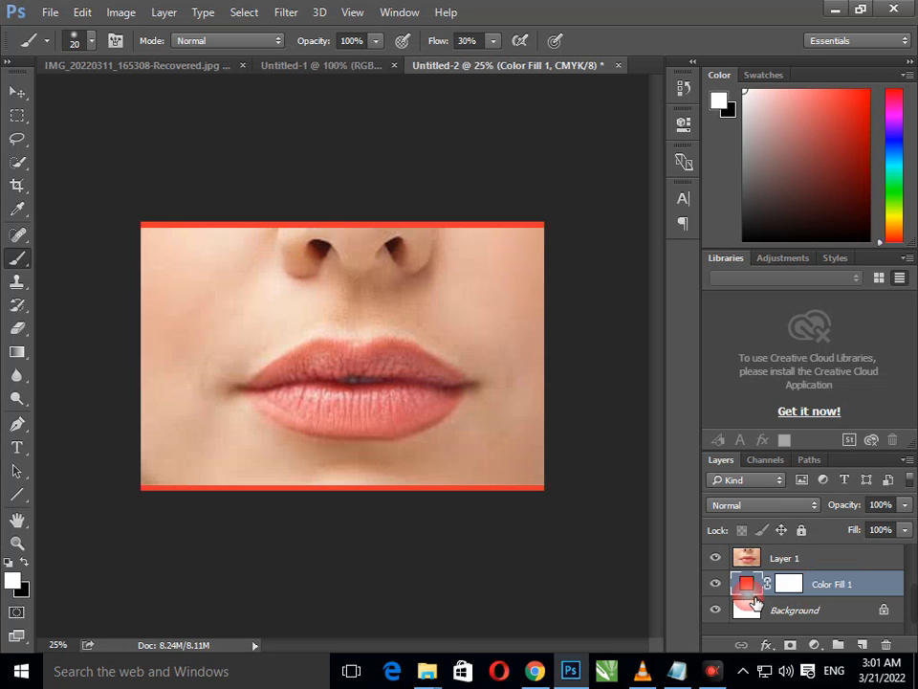
pyautogui.click(401, 411)
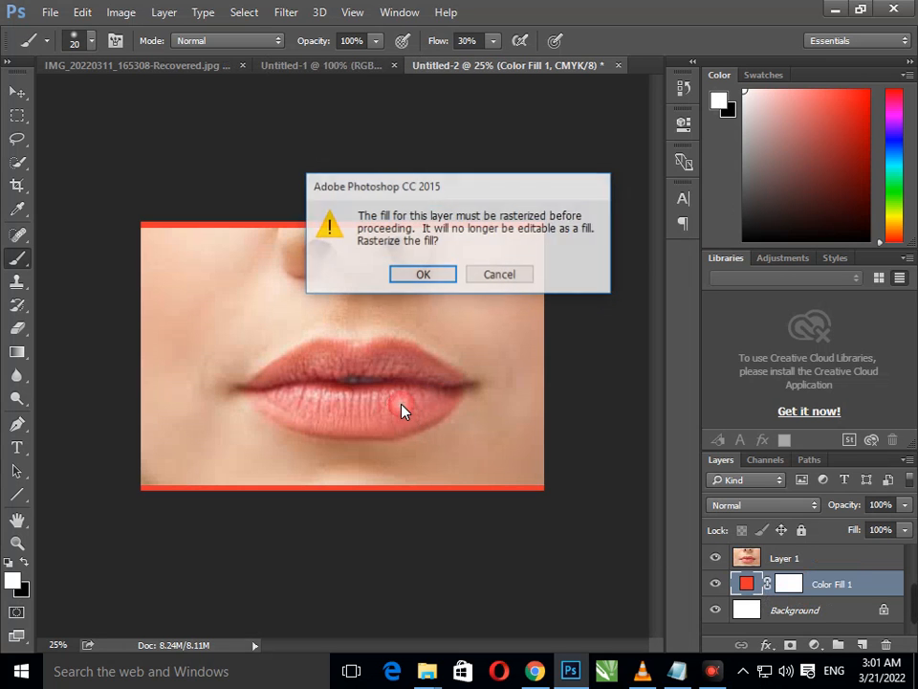
pyautogui.click(447, 274)
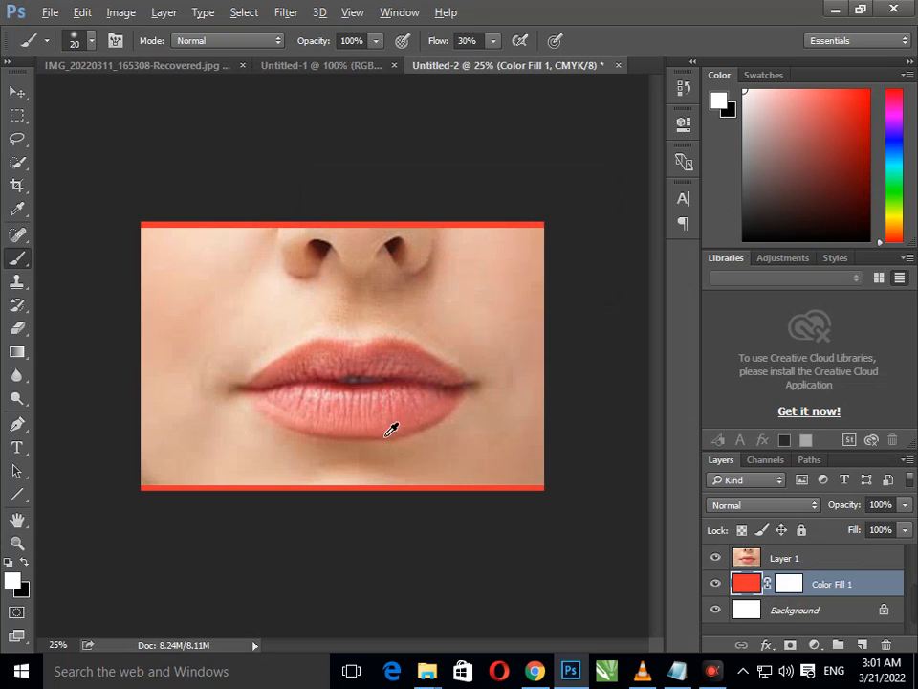
pyautogui.press('alt')
pyautogui.press('alt')
# Step: Move the Color Fill 1 layer back above Layer 1 and select its layer mask
pyautogui.click(732, 558)
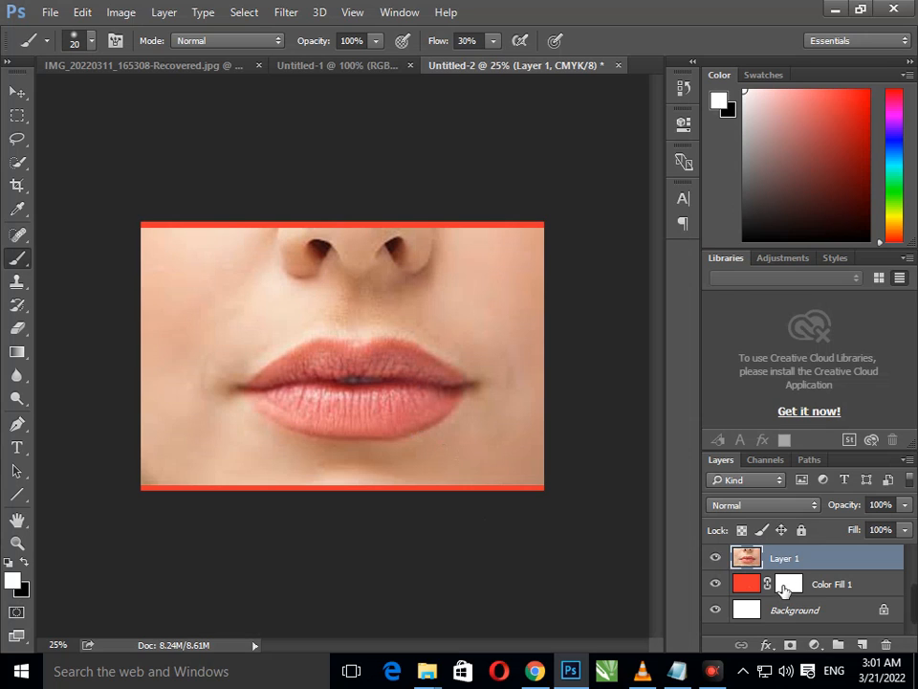
pyautogui.click(789, 586)
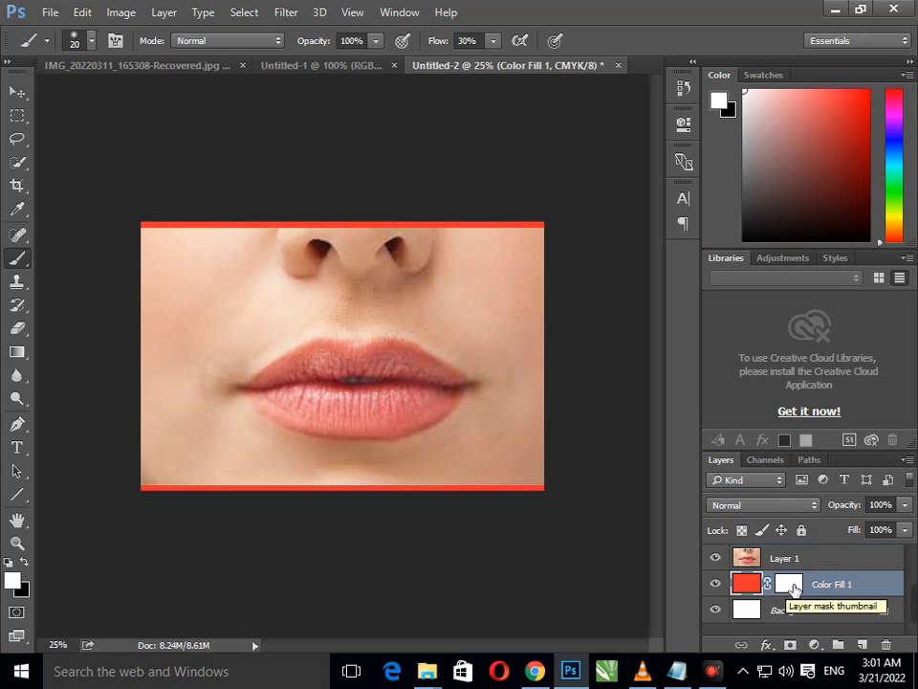
pyautogui.moveTo(793, 590); pyautogui.dragTo(804, 551)
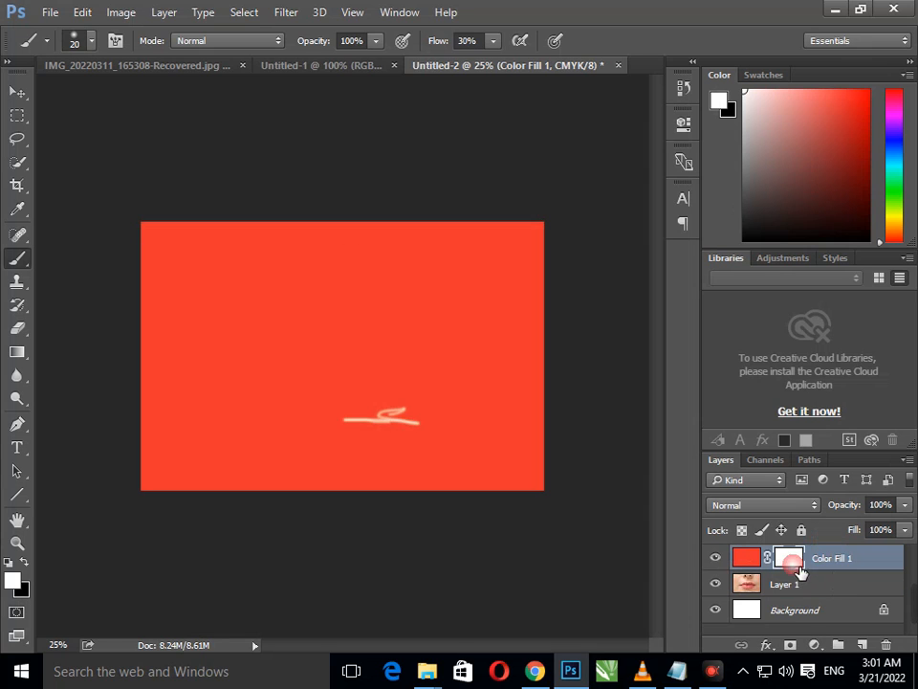
pyautogui.click(792, 560)
# Step: Switch to Notepad and add the lines "click mast and control + i" and "for invert"
pyautogui.click(677, 671)
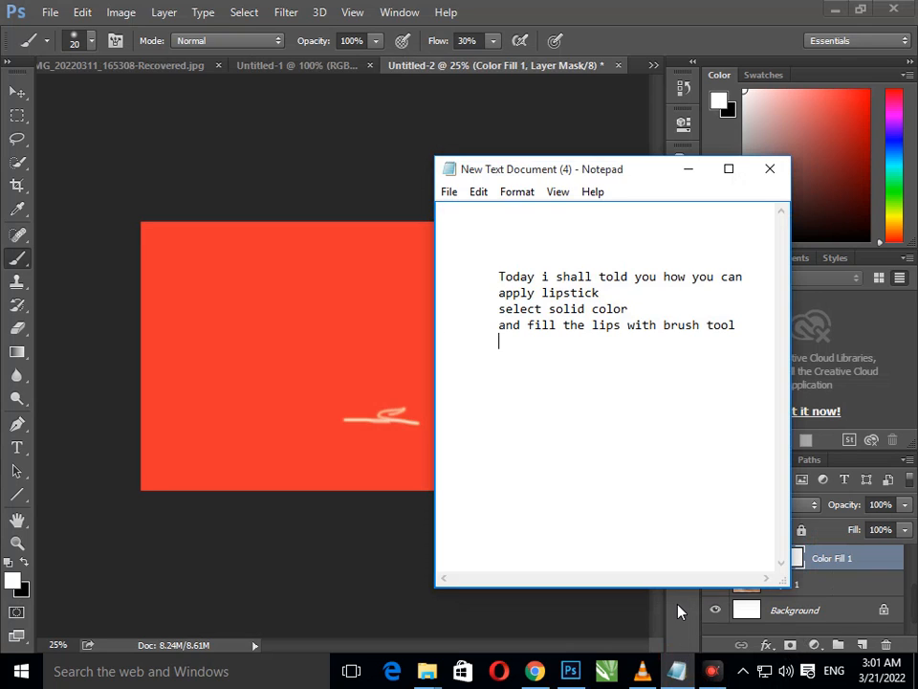
pyautogui.press('Return')
pyautogui.write('click mast and control + i')
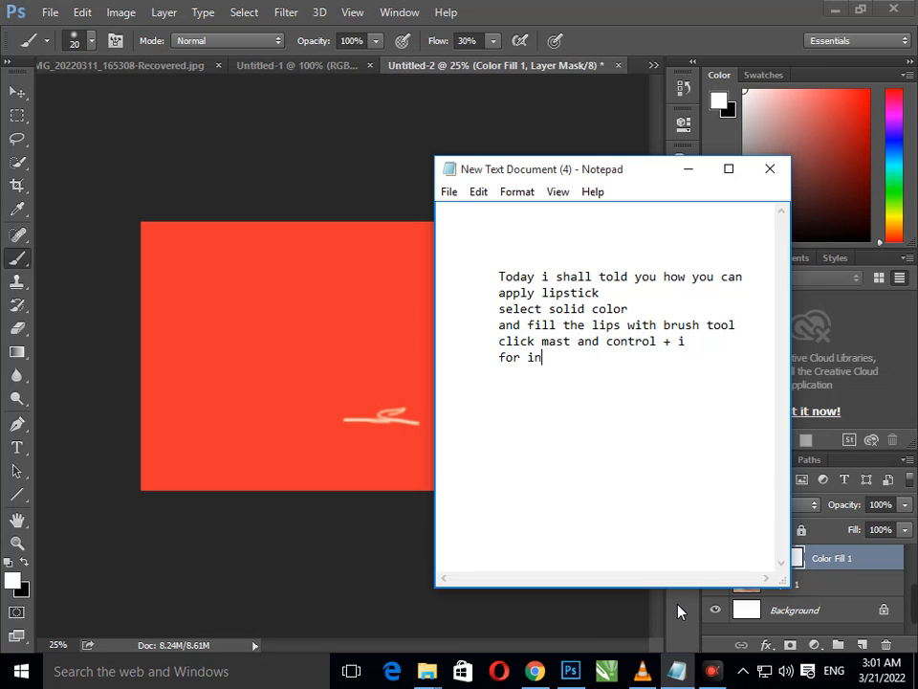
pyautogui.click(689, 169)
# Step: In Photoshop, undo the fill layer's reordering, stray brush strokes and rasterizing
pyautogui.moveTo(737, 558); pyautogui.dragTo(776, 591)
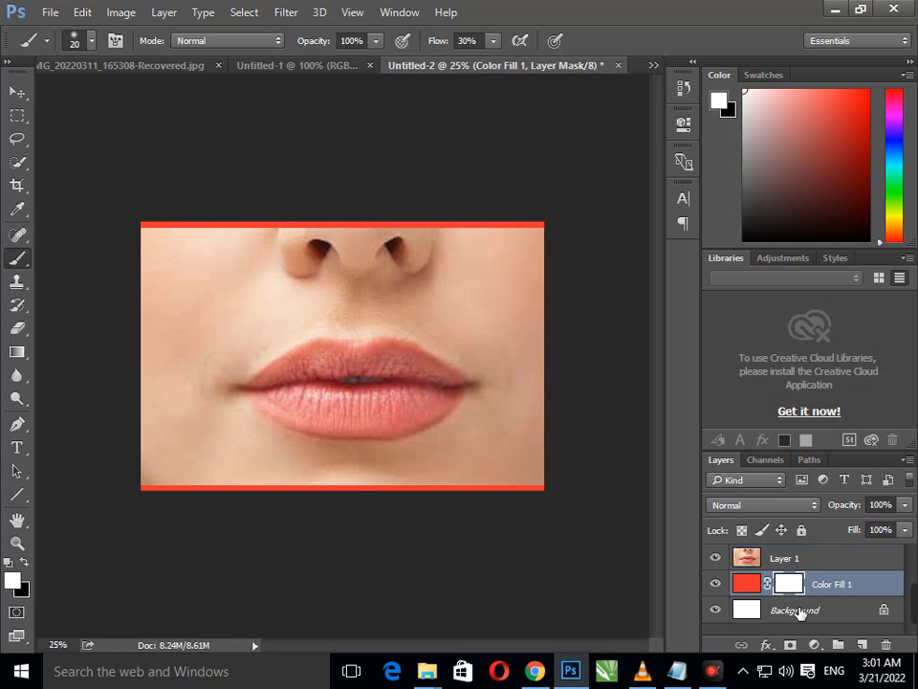
pyautogui.hotkey('ctrl', 'alt', 'z')
pyautogui.hotkey('ctrl', 'alt', 'z')
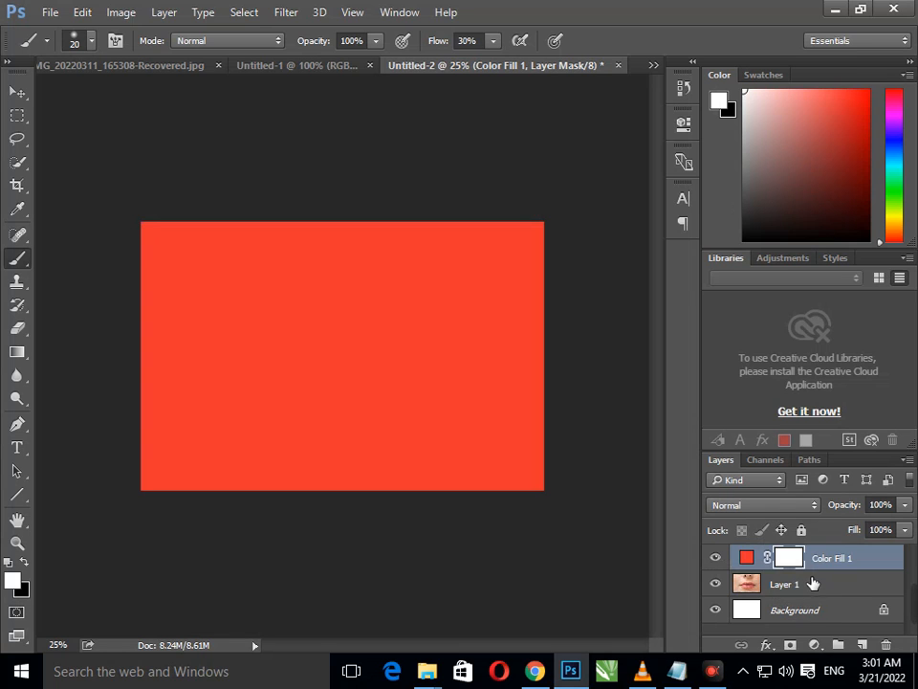
# Step: Invert the layer mask of Color Fill 1 to hide the red fill
pyautogui.click(828, 583)
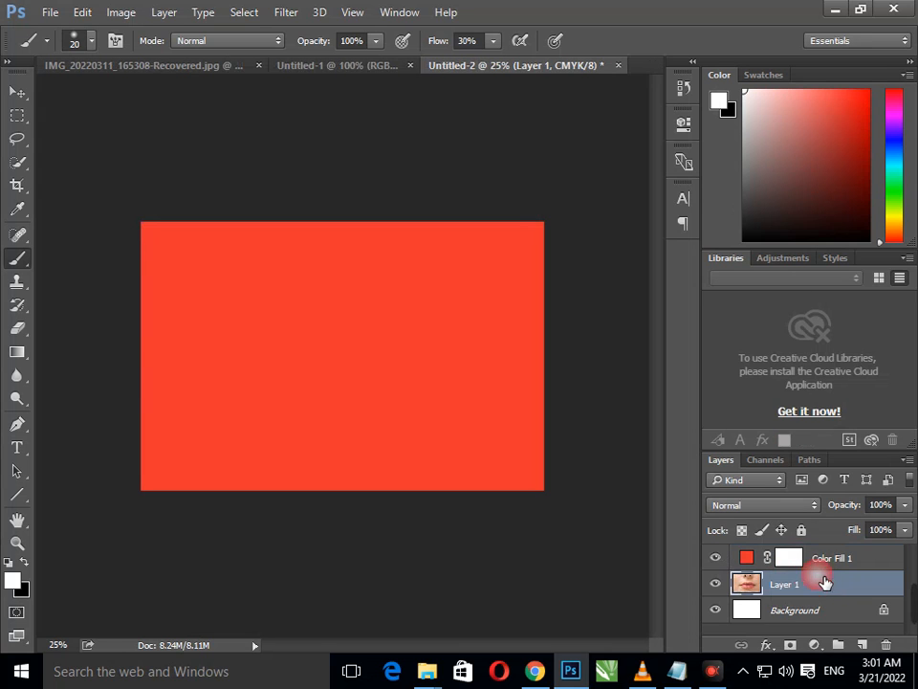
pyautogui.click(802, 560)
pyautogui.click(749, 558)
pyautogui.click(799, 566)
pyautogui.hotkey('ctrl', 'i')
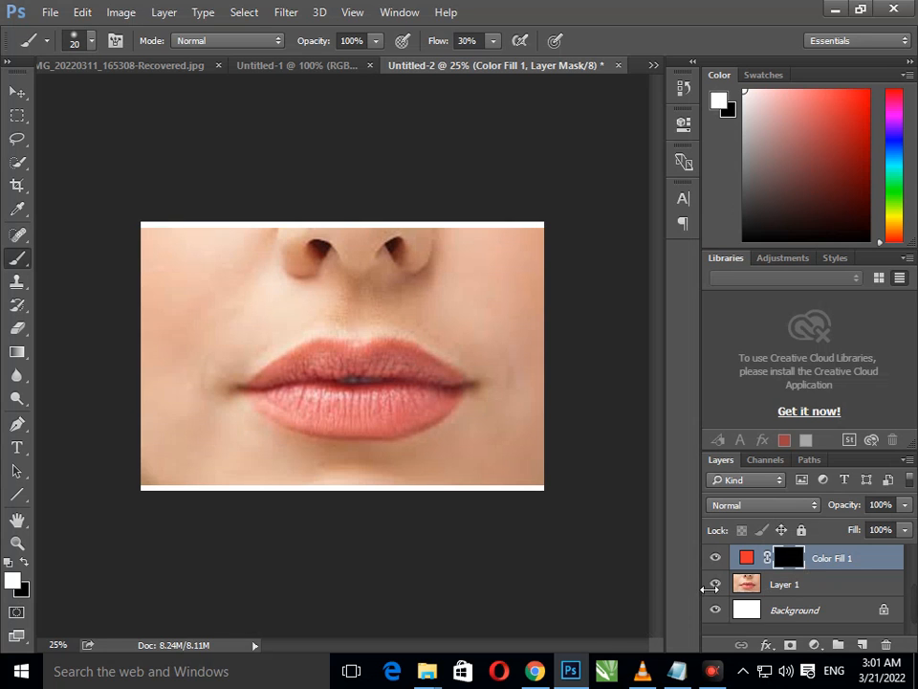
# Step: Switch to Notepad and add the line "press B for brush"
pyautogui.click(680, 672)
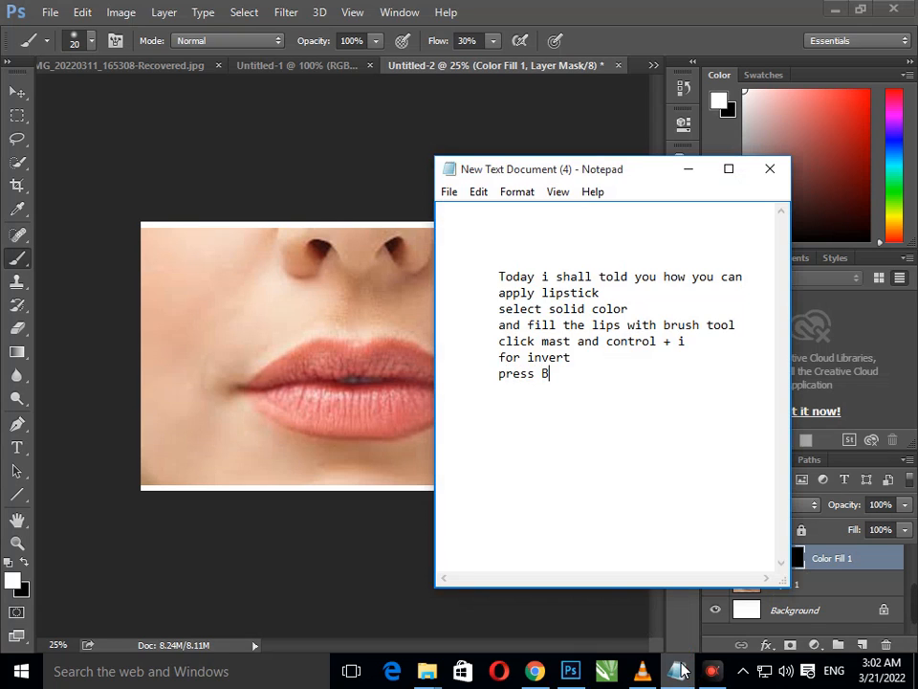
pyautogui.write('for brush')
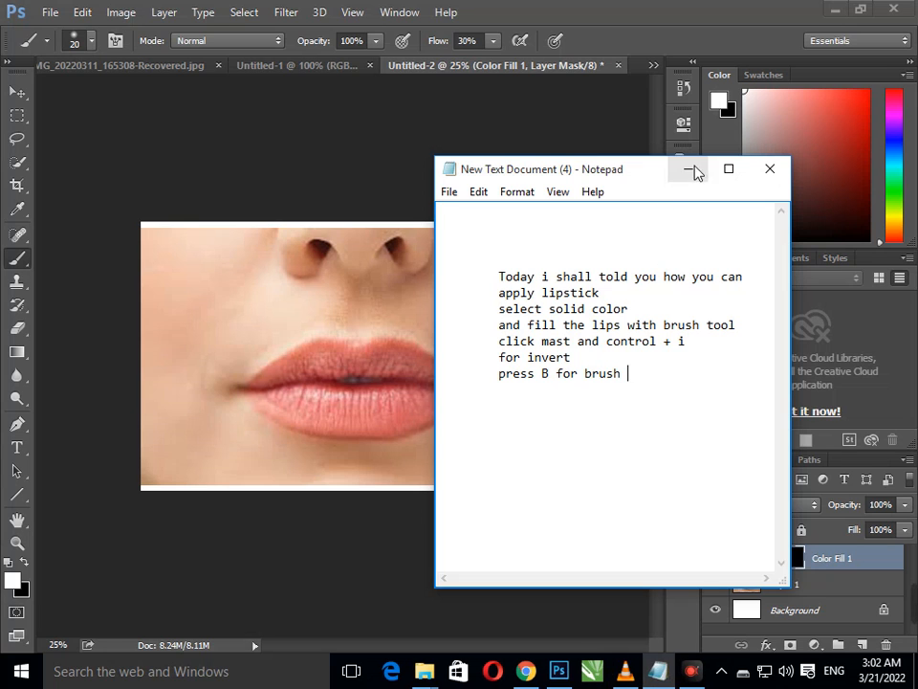
pyautogui.click(691, 170)
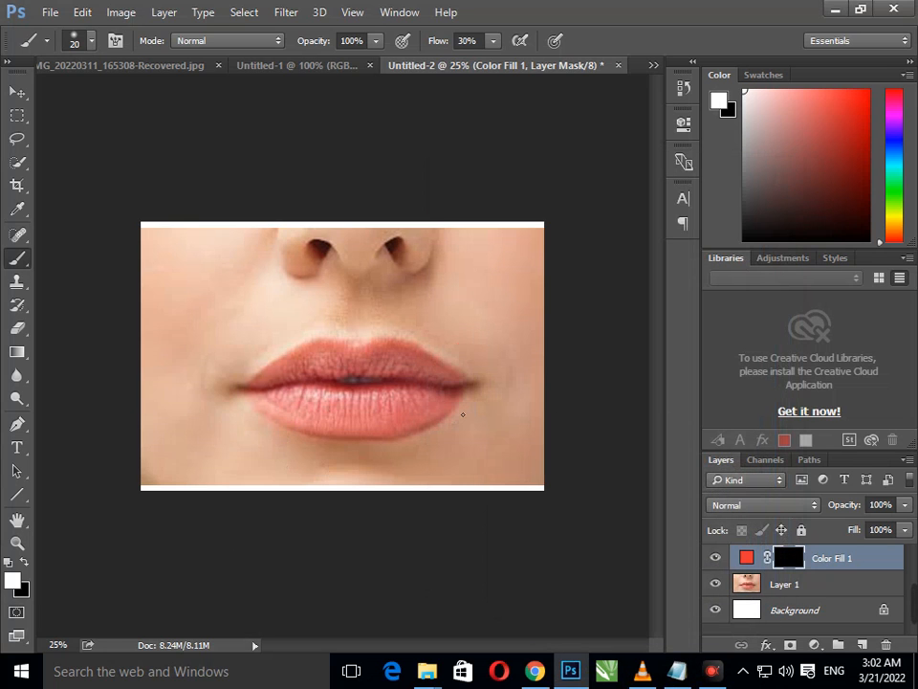
# Step: In Photoshop, paint white over both lips on the Color Fill 1 mask using an 86 px brush, undoing the stroke that strays outside
pyautogui.click(91, 41)
pyautogui.moveTo(122, 103); pyautogui.dragTo(150, 102)
pyautogui.moveTo(318, 410)
pyautogui.mouseDown()
pyautogui.moveTo(361, 417)
pyautogui.moveTo(311, 416)
pyautogui.moveTo(352, 427)
pyautogui.moveTo(313, 423)
pyautogui.moveTo(380, 433)
pyautogui.moveTo(361, 433)
pyautogui.moveTo(457, 408)
pyautogui.moveTo(412, 431)
pyautogui.moveTo(333, 435)
pyautogui.moveTo(272, 402)
pyautogui.moveTo(293, 425)
pyautogui.moveTo(333, 431)
pyautogui.moveTo(321, 402)
pyautogui.moveTo(291, 395)
pyautogui.moveTo(367, 386)
pyautogui.moveTo(330, 391)
pyautogui.moveTo(403, 393)
pyautogui.moveTo(357, 400)
pyautogui.moveTo(359, 410)
pyautogui.moveTo(444, 401)
pyautogui.moveTo(374, 401)
pyautogui.moveTo(398, 414)
pyautogui.moveTo(387, 415)
pyautogui.moveTo(262, 402)
pyautogui.moveTo(315, 395)
pyautogui.moveTo(280, 408)
pyautogui.moveTo(318, 416)
pyautogui.moveTo(313, 382)
pyautogui.moveTo(274, 386)
pyautogui.moveTo(337, 368)
pyautogui.mouseUp()
pyautogui.scroll(3, 337, 368)
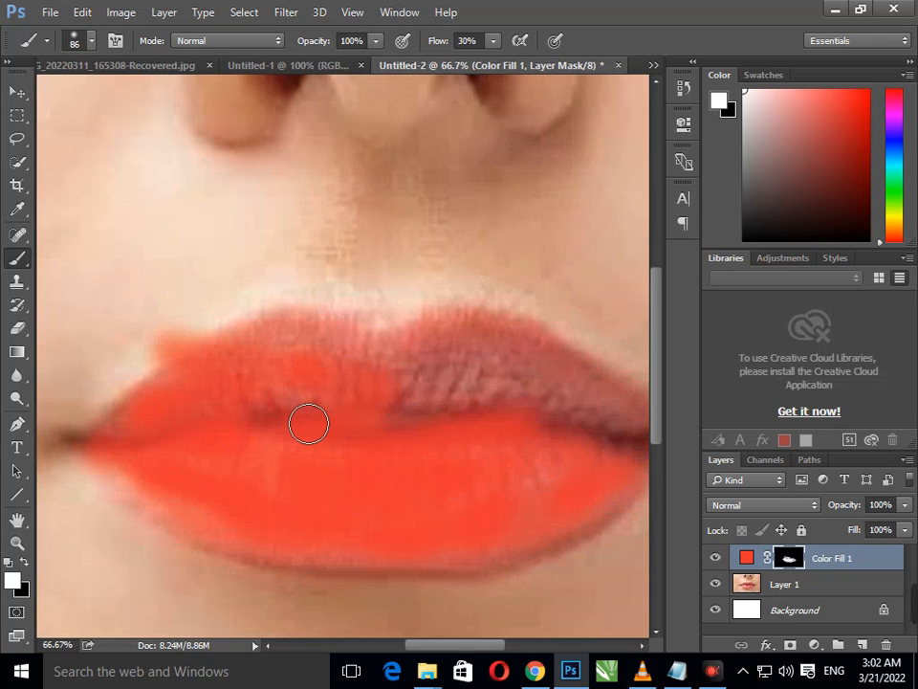
pyautogui.hotkey('ctrl', 'z')
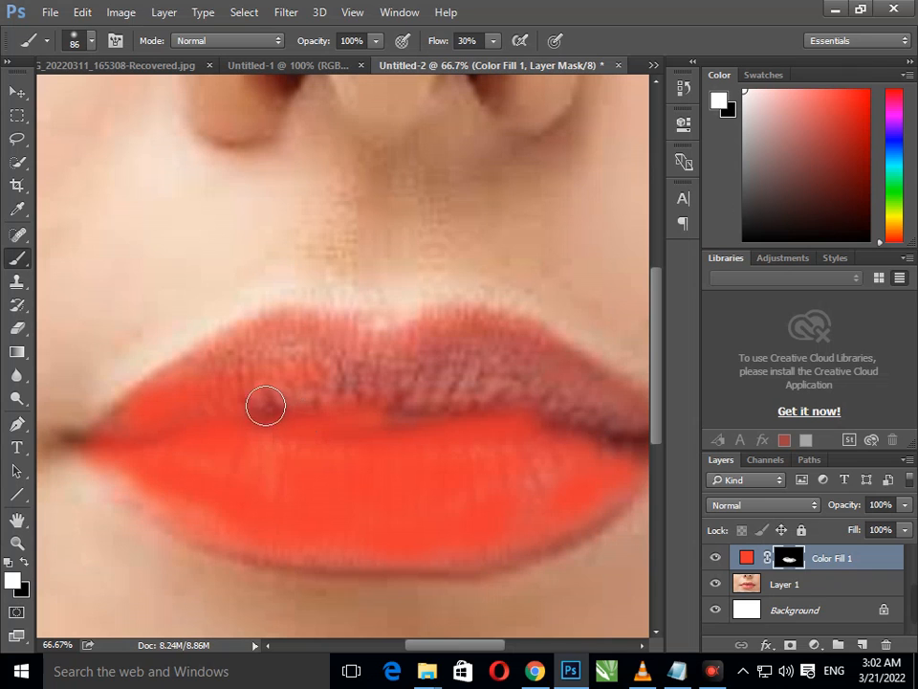
pyautogui.moveTo(206, 398)
pyautogui.mouseDown()
pyautogui.moveTo(287, 373)
pyautogui.moveTo(266, 383)
pyautogui.moveTo(318, 408)
pyautogui.moveTo(260, 421)
pyautogui.moveTo(305, 418)
pyautogui.moveTo(305, 409)
pyautogui.moveTo(521, 401)
pyautogui.moveTo(413, 421)
pyautogui.moveTo(405, 433)
pyautogui.moveTo(313, 441)
pyautogui.moveTo(647, 457)
pyautogui.moveTo(609, 414)
pyautogui.moveTo(610, 425)
pyautogui.moveTo(537, 418)
pyautogui.moveTo(508, 372)
pyautogui.moveTo(532, 376)
pyautogui.moveTo(490, 355)
pyautogui.moveTo(445, 372)
pyautogui.moveTo(499, 364)
pyautogui.moveTo(454, 347)
pyautogui.moveTo(501, 348)
pyautogui.moveTo(582, 381)
pyautogui.moveTo(650, 451)
pyautogui.moveTo(612, 488)
pyautogui.moveTo(470, 522)
pyautogui.moveTo(506, 497)
pyautogui.moveTo(325, 497)
pyautogui.moveTo(266, 486)
pyautogui.moveTo(373, 489)
pyautogui.moveTo(553, 472)
pyautogui.moveTo(253, 486)
pyautogui.moveTo(192, 478)
pyautogui.moveTo(180, 447)
pyautogui.moveTo(201, 410)
pyautogui.moveTo(253, 378)
pyautogui.moveTo(336, 366)
pyautogui.moveTo(442, 369)
pyautogui.moveTo(431, 388)
pyautogui.moveTo(276, 360)
pyautogui.moveTo(263, 367)
pyautogui.moveTo(313, 428)
pyautogui.moveTo(295, 449)
pyautogui.moveTo(628, 463)
pyautogui.moveTo(330, 426)
pyautogui.moveTo(254, 433)
pyautogui.moveTo(143, 480)
pyautogui.moveTo(242, 535)
pyautogui.moveTo(420, 572)
pyautogui.moveTo(515, 560)
pyautogui.moveTo(598, 527)
pyautogui.moveTo(380, 497)
pyautogui.moveTo(212, 434)
pyautogui.moveTo(342, 382)
pyautogui.moveTo(459, 361)
pyautogui.moveTo(327, 372)
pyautogui.moveTo(217, 404)
pyautogui.moveTo(141, 441)
pyautogui.moveTo(183, 446)
pyautogui.moveTo(199, 527)
pyautogui.moveTo(138, 477)
pyautogui.moveTo(213, 521)
pyautogui.mouseUp()
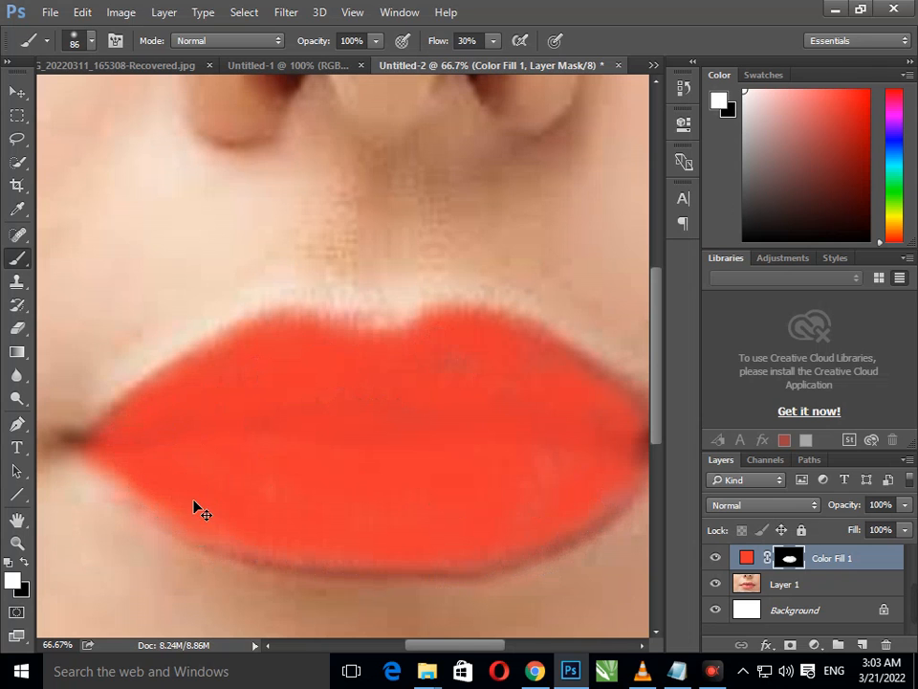
pyautogui.hotkey('ctrl', '0')
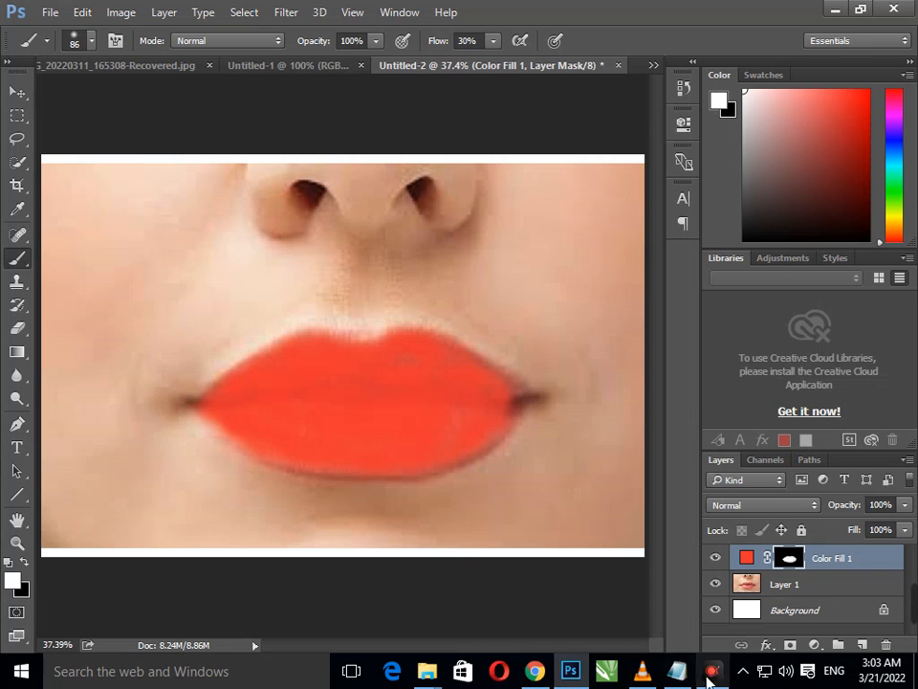
# Step: Switch to Notepad and add the line "now changed its mode to soft light"
pyautogui.click(676, 673)
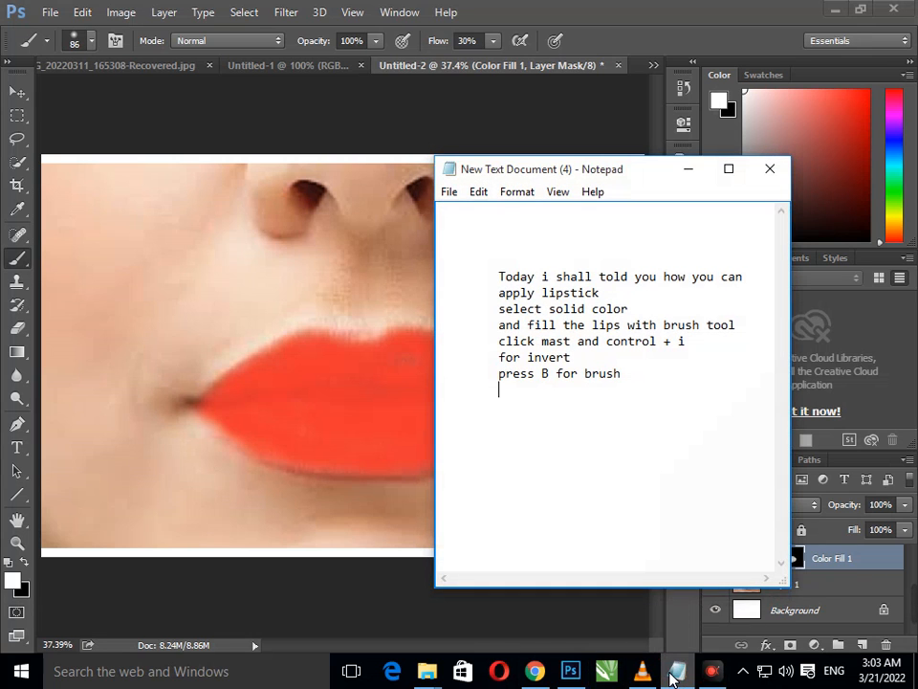
pyautogui.press('BackSpace')
pyautogui.press('BackSpace')
pyautogui.press('BackSpace')
pyautogui.press('BackSpace')
pyautogui.write('hanged its')
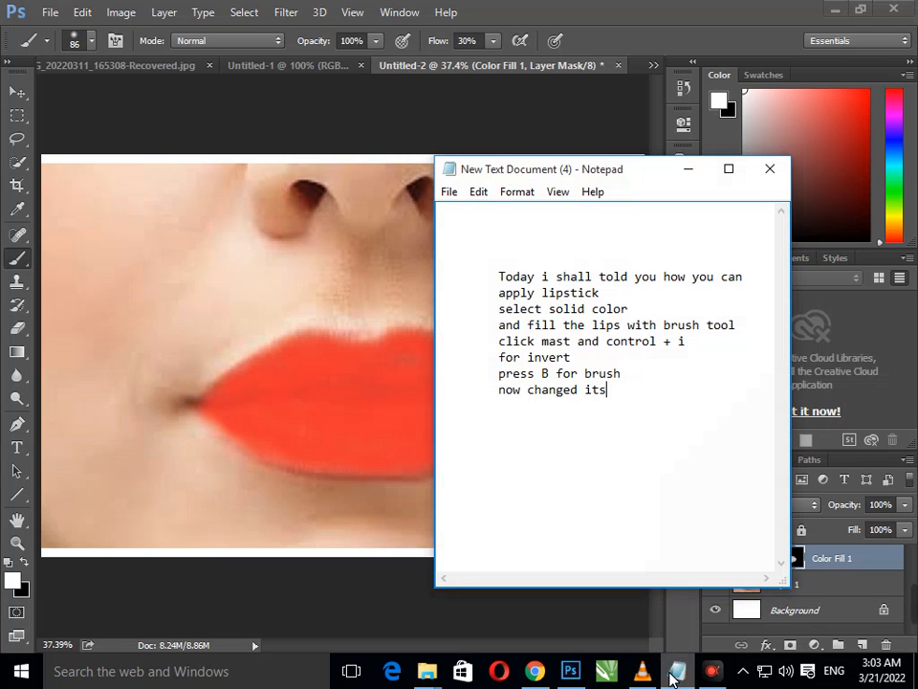
pyautogui.write(' mode to soft light')
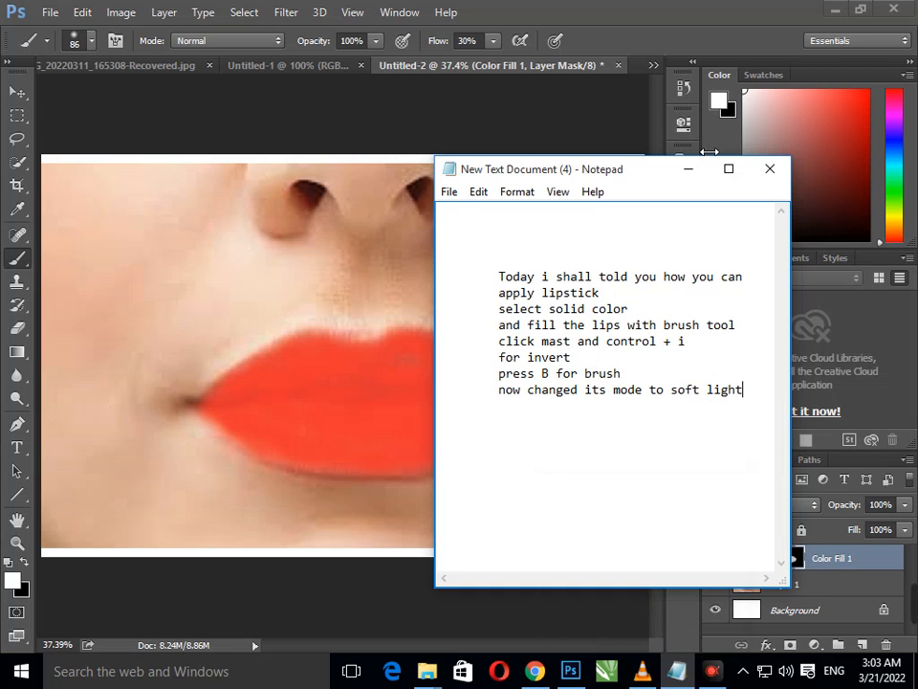
pyautogui.click(688, 168)
# Step: In Photoshop, set the Color Fill 1 layer's blending mode to Soft Light, then hide and show the layer to compare the lips
pyautogui.click(752, 504)
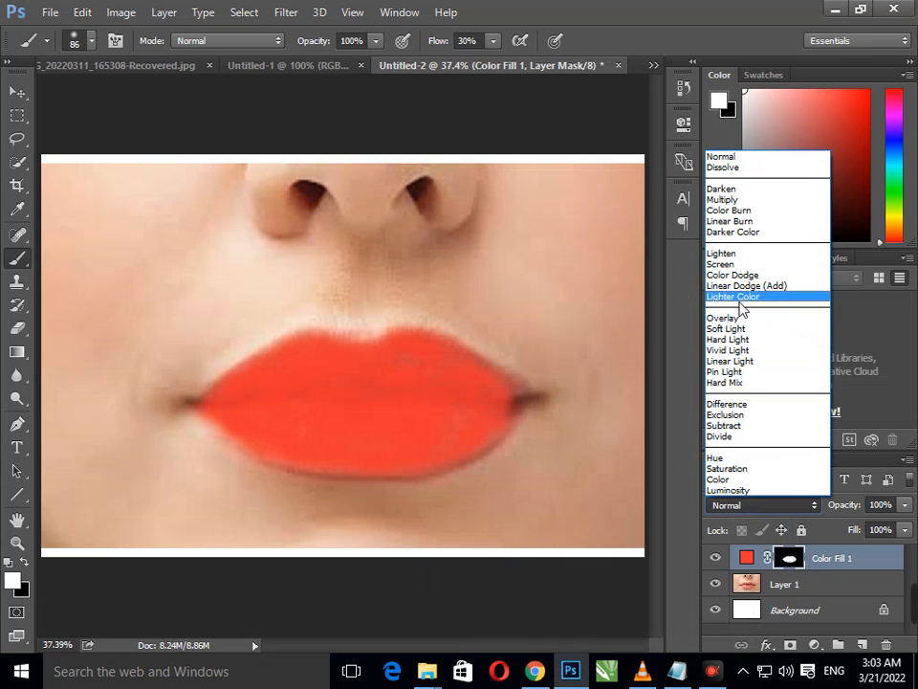
pyautogui.click(725, 331)
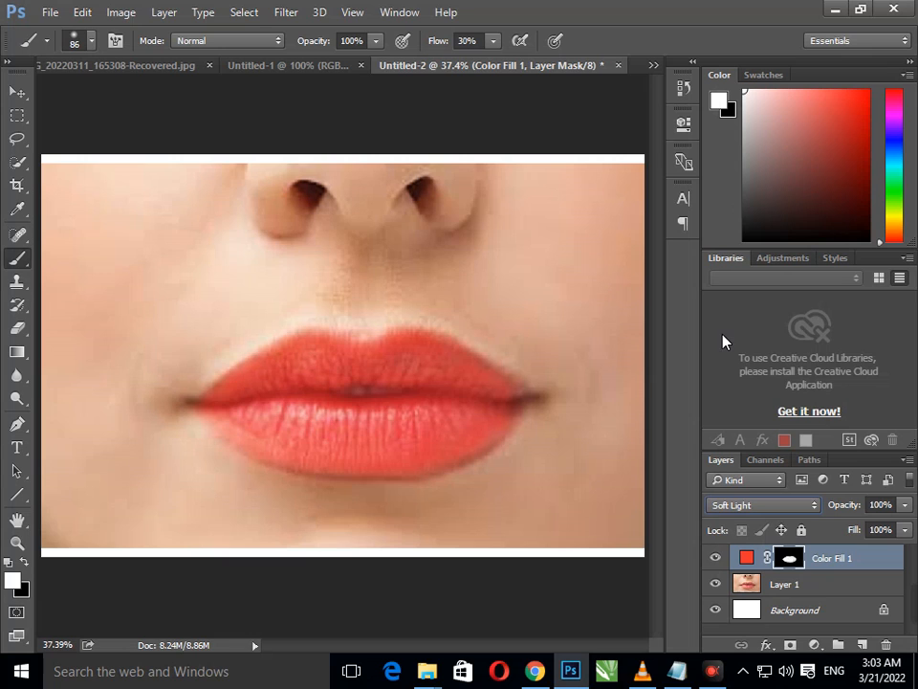
pyautogui.click(716, 559)
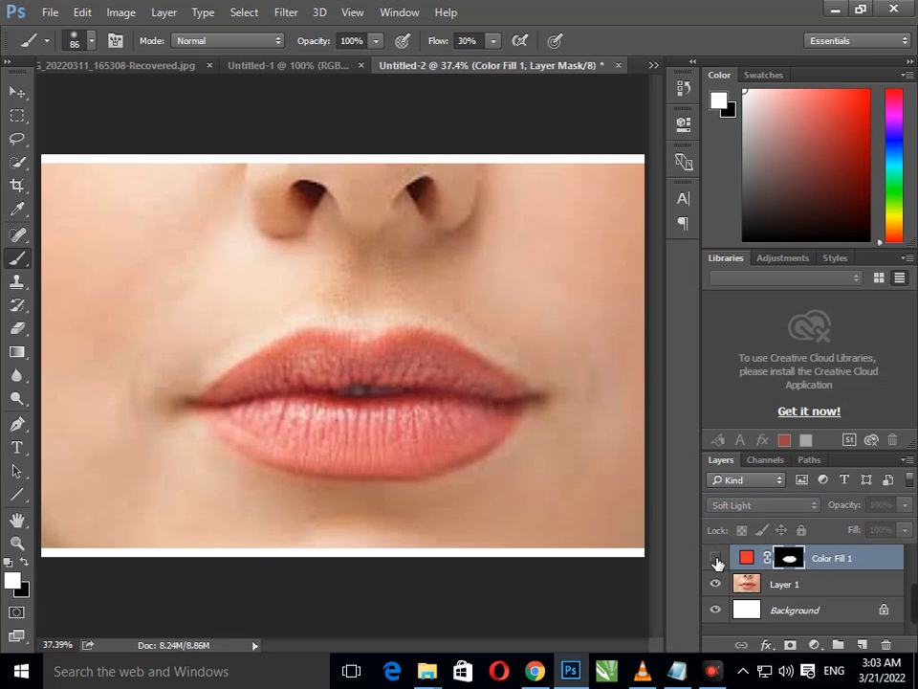
pyautogui.click(717, 558)
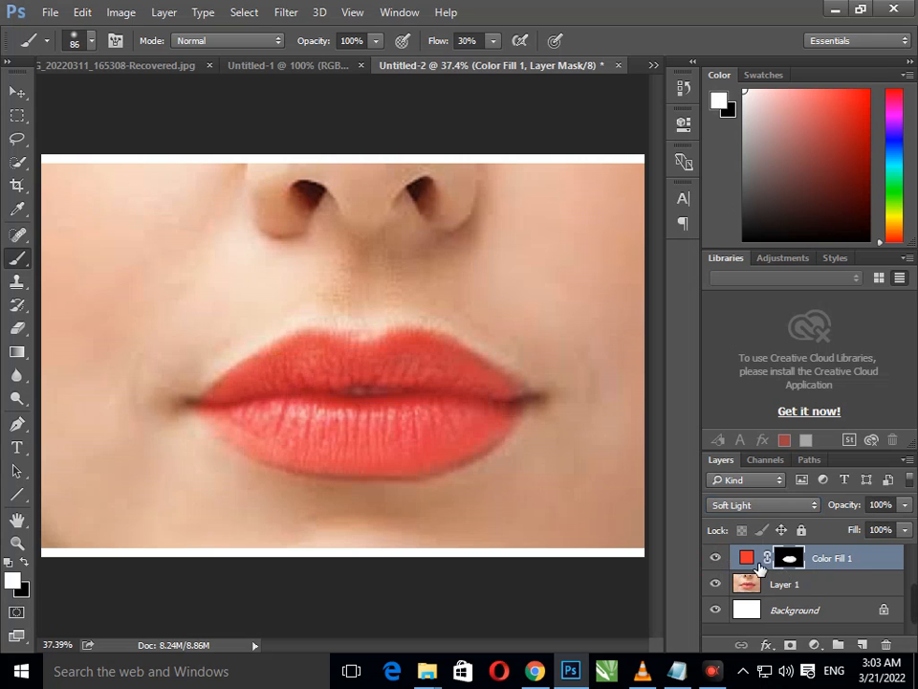
# Step: Try a darker red and a bright cyan as the fill color of Color Fill 1, then discard the color change
pyautogui.click(753, 561)
pyautogui.doubleClick(758, 562)
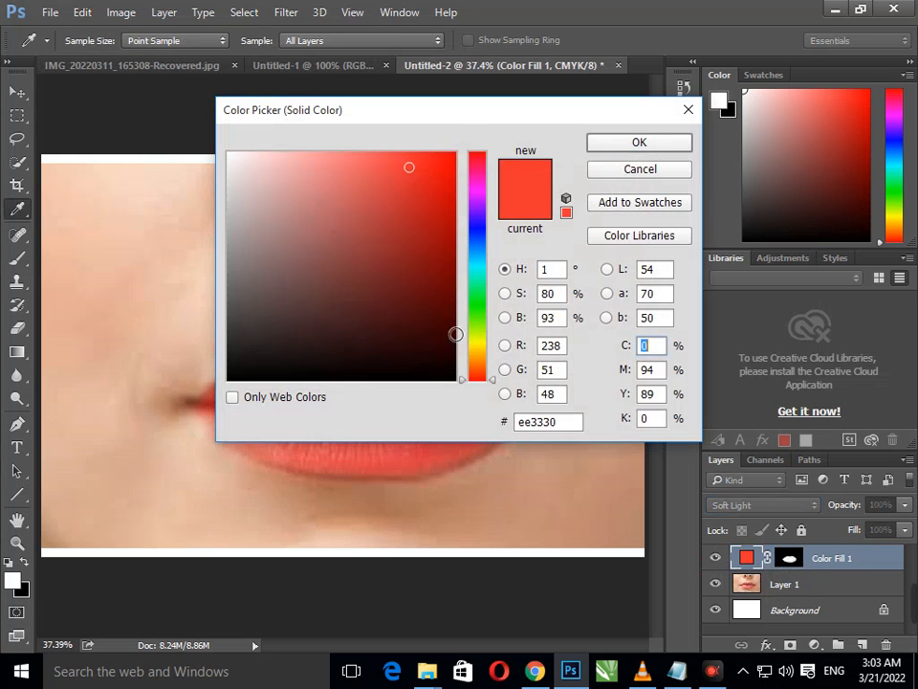
pyautogui.moveTo(452, 110); pyautogui.dragTo(871, 90)
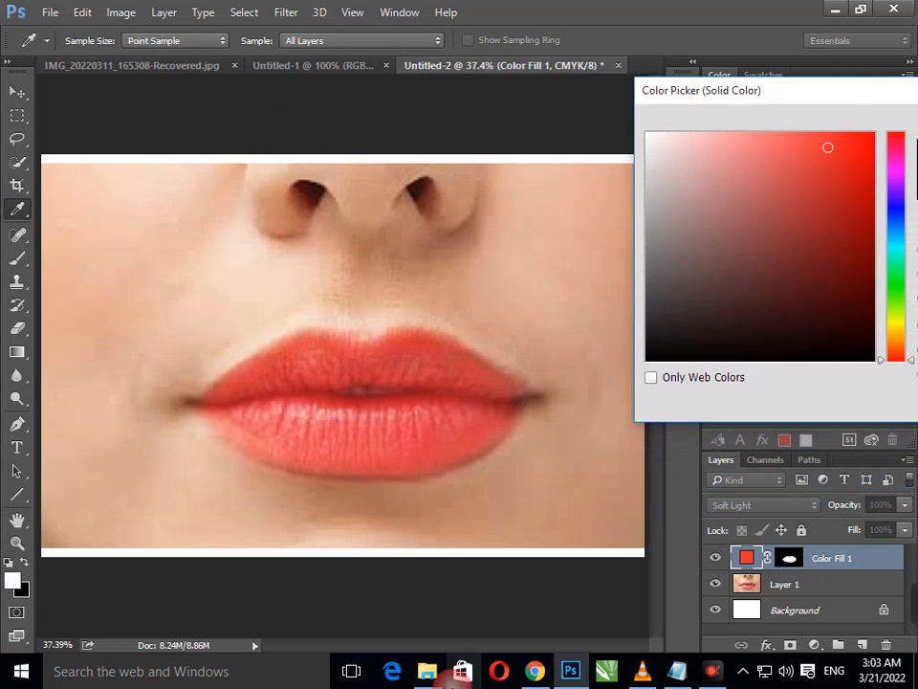
pyautogui.click(866, 200)
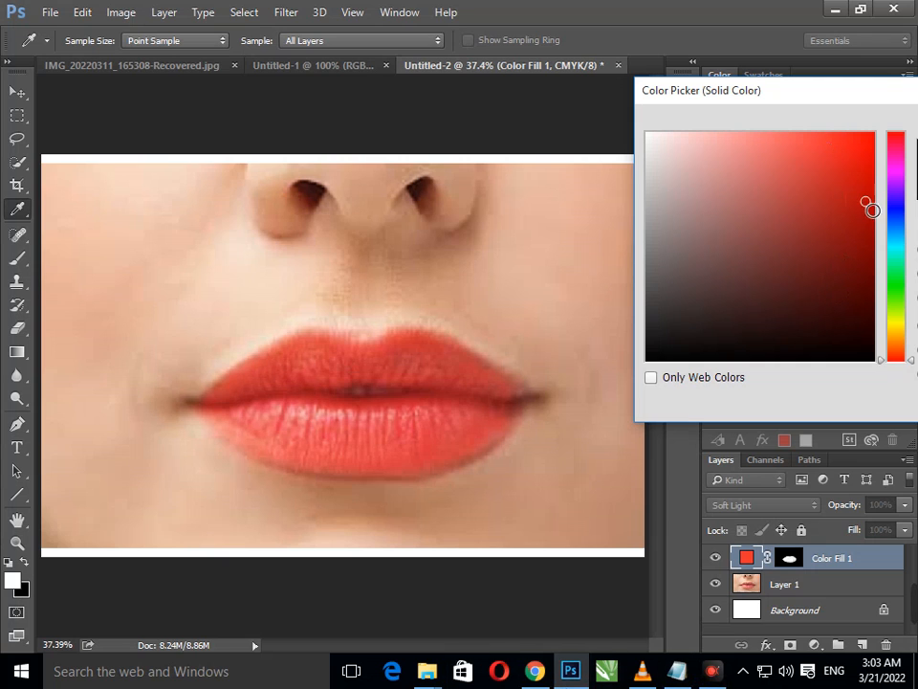
pyautogui.moveTo(883, 260)
pyautogui.mouseDown()
pyautogui.moveTo(857, 163)
pyautogui.moveTo(887, 140)
pyautogui.moveTo(874, 127)
pyautogui.moveTo(225, 183)
pyautogui.mouseUp()
pyautogui.click(875, 276)
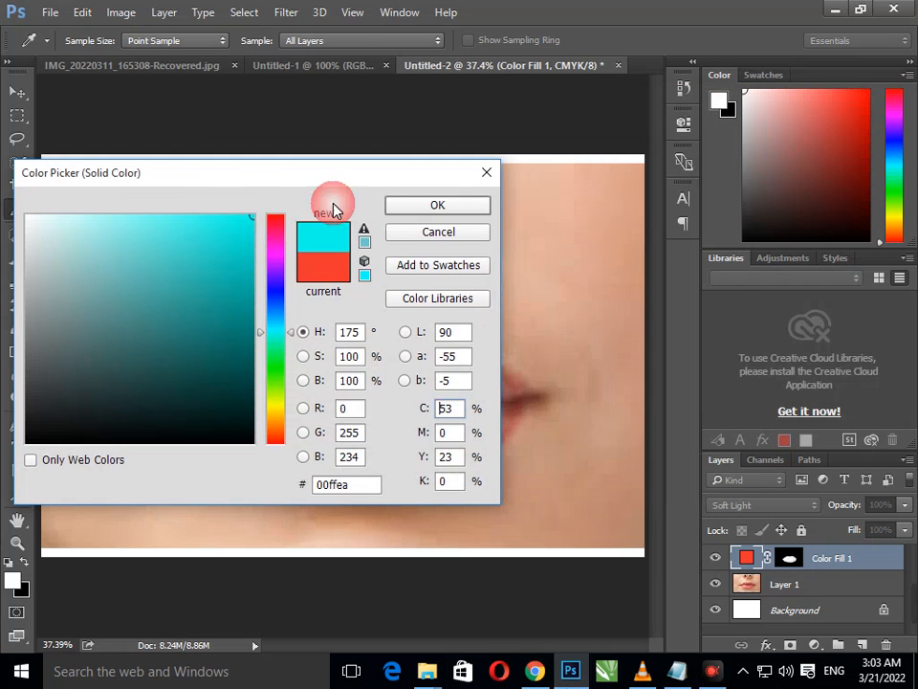
pyautogui.click(431, 235)
pyautogui.press('b')
# Step: Try the Vivid Light, Divide and Saturation blending modes on the Color Fill 1 layer
pyautogui.click(758, 506)
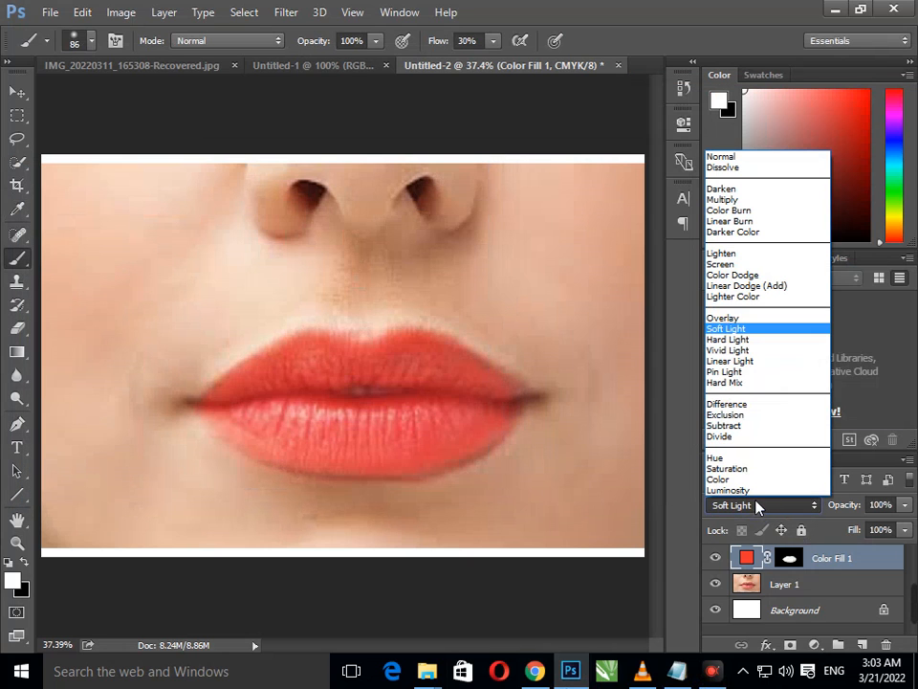
pyautogui.click(740, 354)
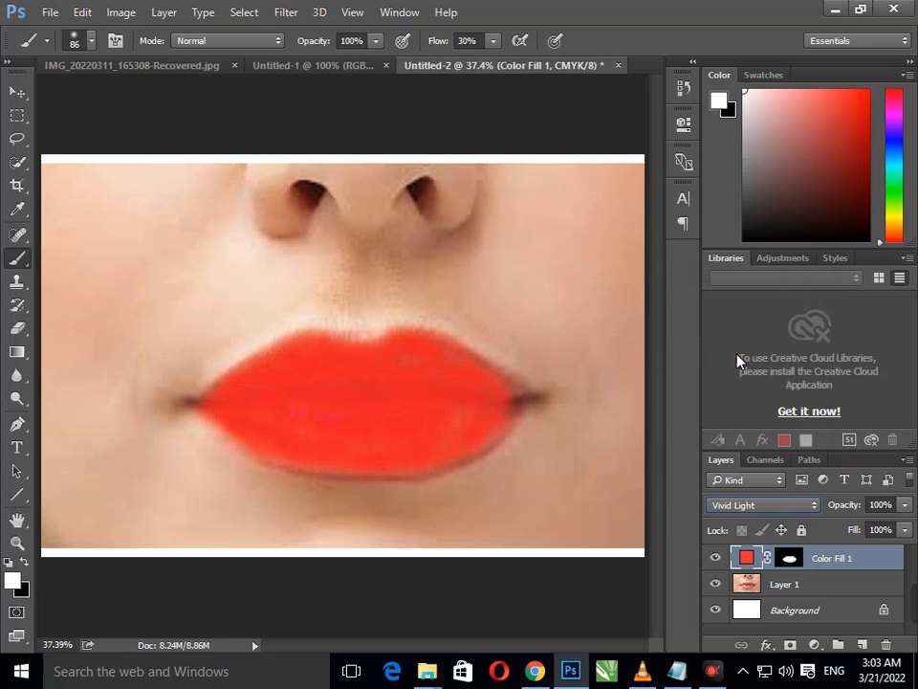
pyautogui.click(735, 507)
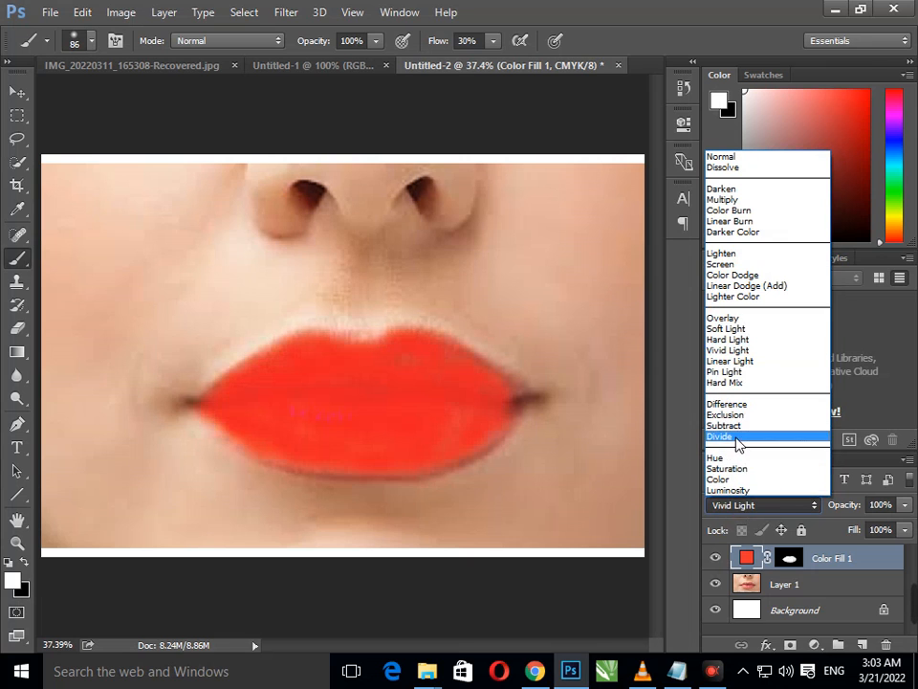
pyautogui.click(738, 437)
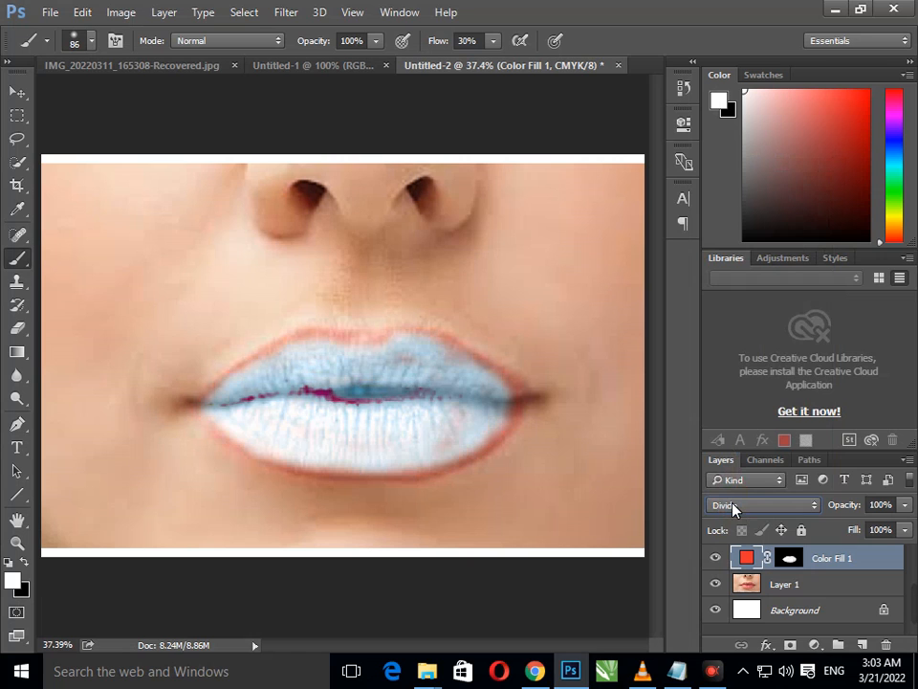
pyautogui.click(735, 508)
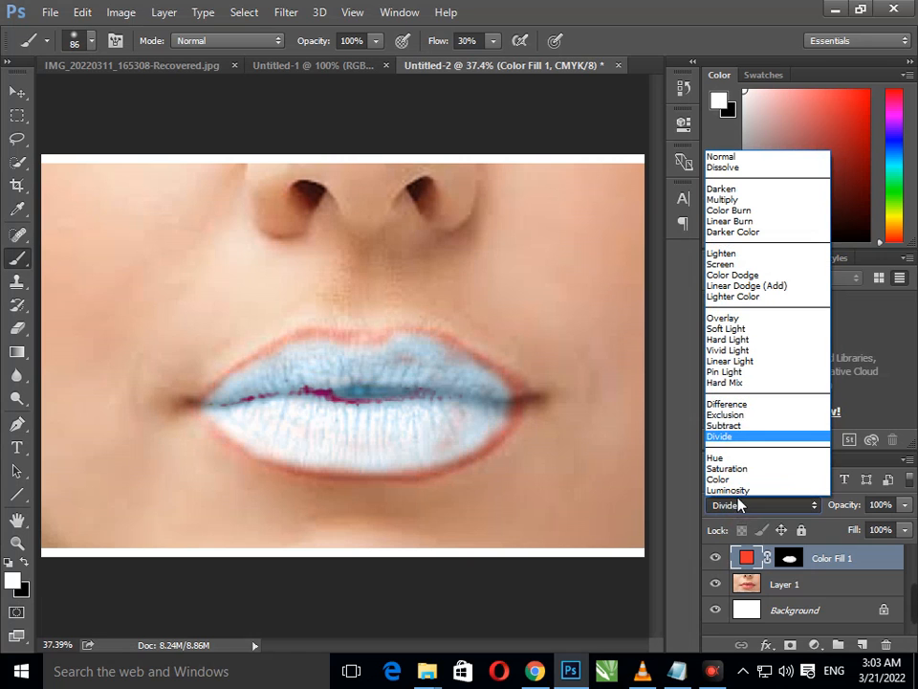
pyautogui.press('Escape')
pyautogui.scroll(-2, 734, 506)
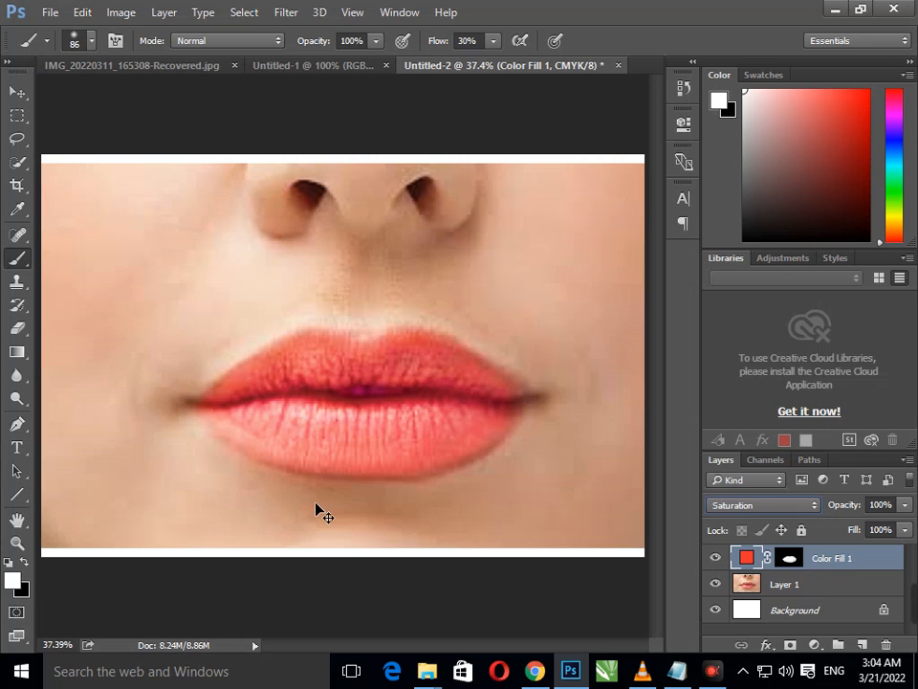
pyautogui.hotkey('ctrl', '-')
pyautogui.hotkey('ctrl', '-')
pyautogui.hotkey('ctrl', '-')
pyautogui.hotkey('ctrl', '-')
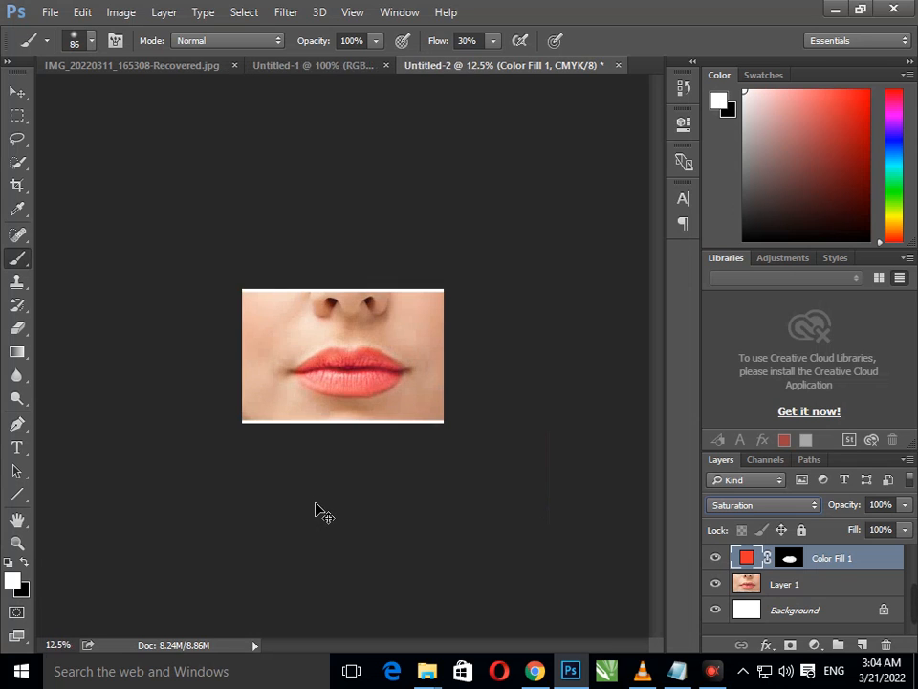
pyautogui.hotkey('ctrl', '0')
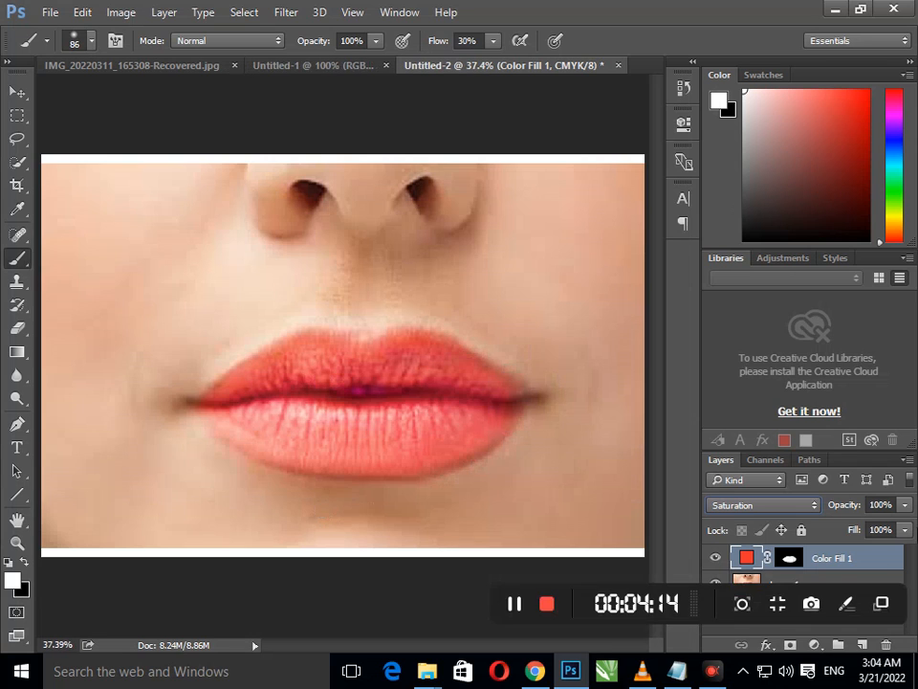
# Step: Try 70% fill and 0% opacity on the Color Fill 1 layer, then return both values to 100%
pyautogui.click(904, 531)
pyautogui.click(878, 553)
pyautogui.click(905, 504)
pyautogui.moveTo(879, 528); pyautogui.dragTo(872, 528)
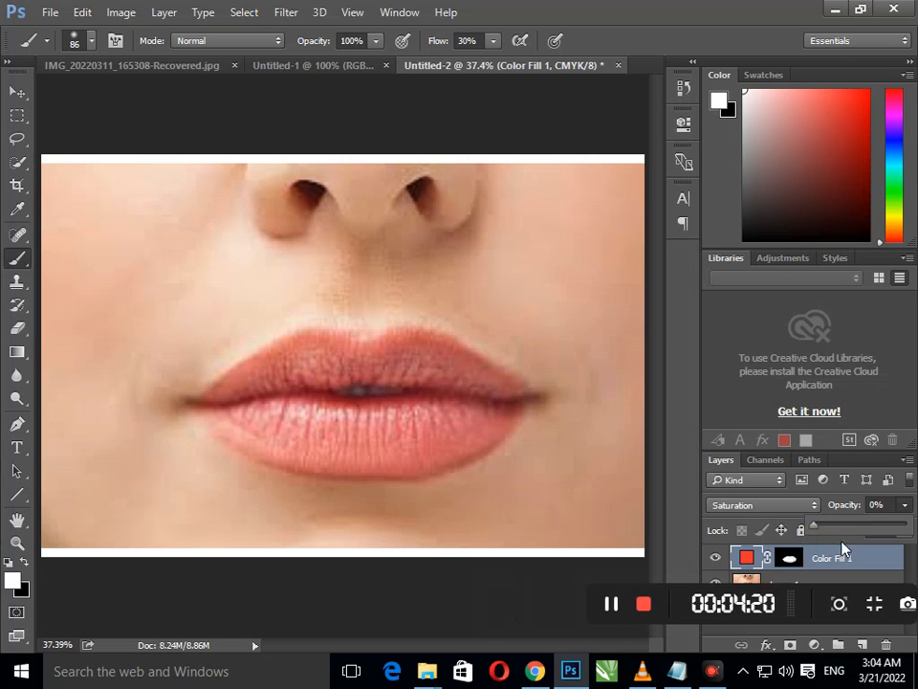
pyautogui.moveTo(813, 526); pyautogui.dragTo(872, 536)
pyautogui.moveTo(814, 525); pyautogui.dragTo(906, 526)
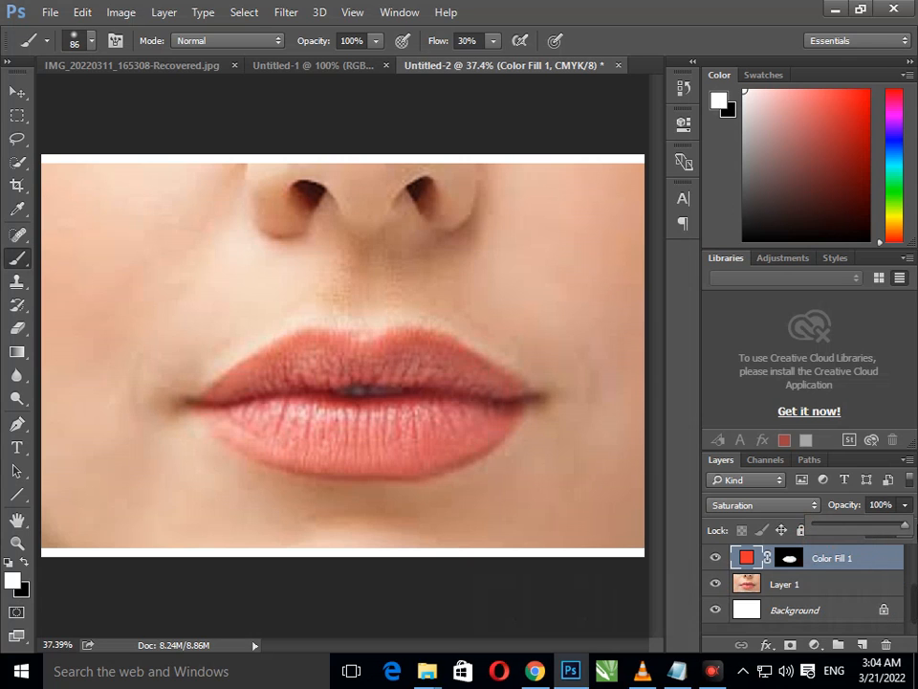
pyautogui.click(564, 517)
pyautogui.click(498, 276)
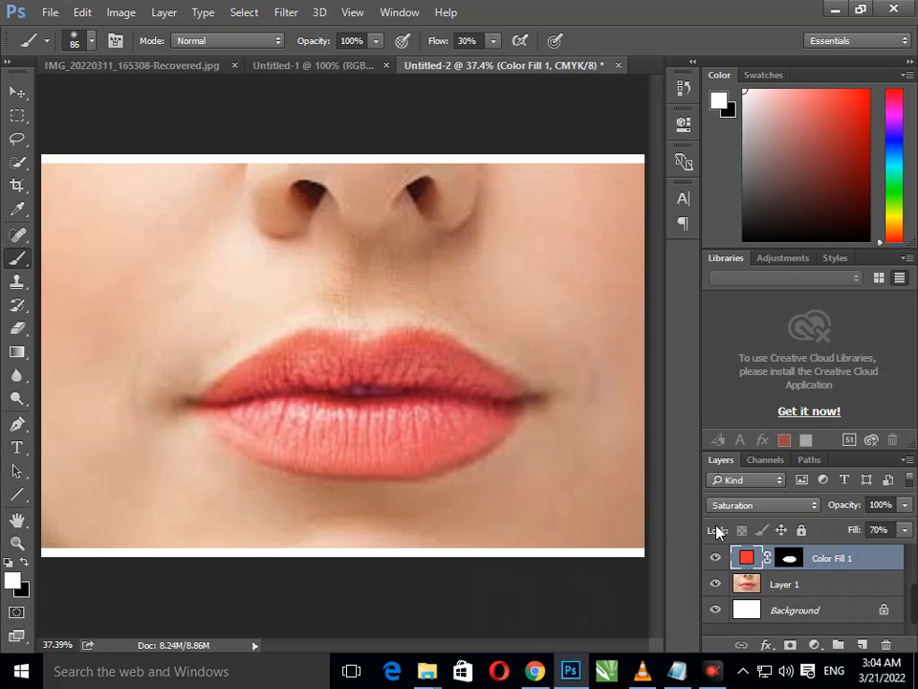
pyautogui.click(793, 581)
pyautogui.click(799, 563)
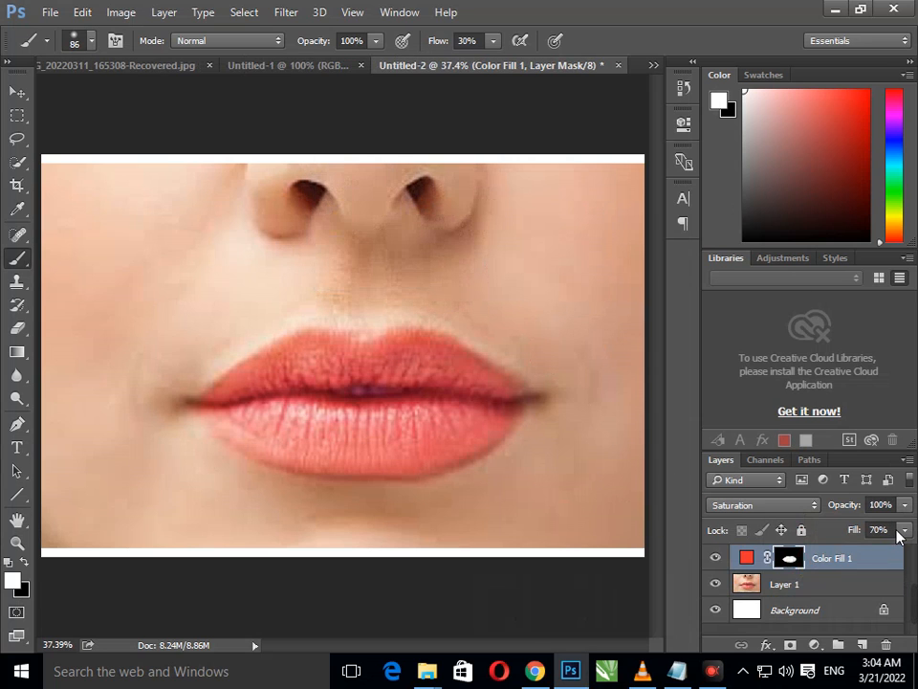
pyautogui.moveTo(906, 531)
pyautogui.mouseDown()
pyautogui.moveTo(888, 539)
pyautogui.moveTo(909, 551)
pyautogui.moveTo(746, 556)
pyautogui.moveTo(909, 555)
pyautogui.mouseUp()
# Step: Reopen the fill color of Color Fill 1 and try grey-green, near-black and dark red shades on the lips
pyautogui.click(755, 564)
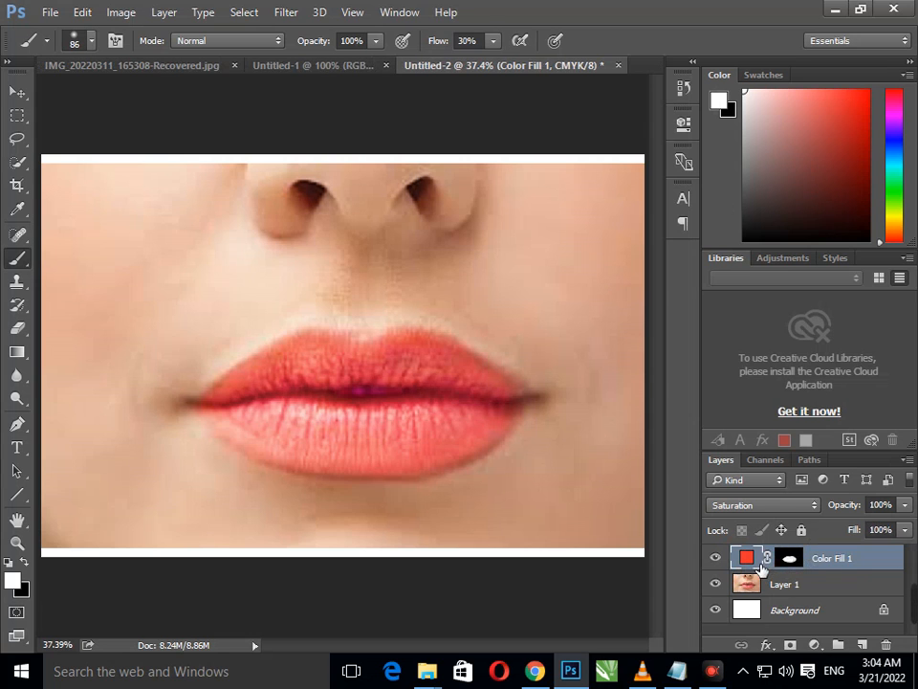
pyautogui.doubleClick(756, 562)
pyautogui.moveTo(292, 170); pyautogui.dragTo(876, 170)
pyautogui.moveTo(856, 362)
pyautogui.mouseDown()
pyautogui.moveTo(804, 357)
pyautogui.moveTo(877, 219)
pyautogui.moveTo(644, 375)
pyautogui.mouseUp()
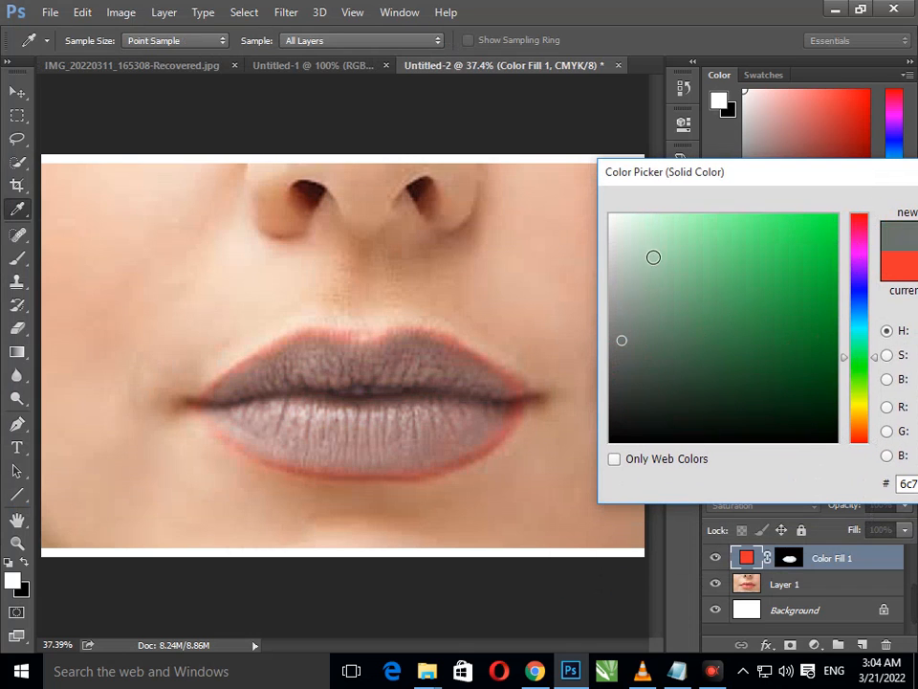
pyautogui.click(627, 234)
pyautogui.moveTo(633, 245)
pyautogui.mouseDown()
pyautogui.moveTo(603, 214)
pyautogui.moveTo(661, 430)
pyautogui.mouseUp()
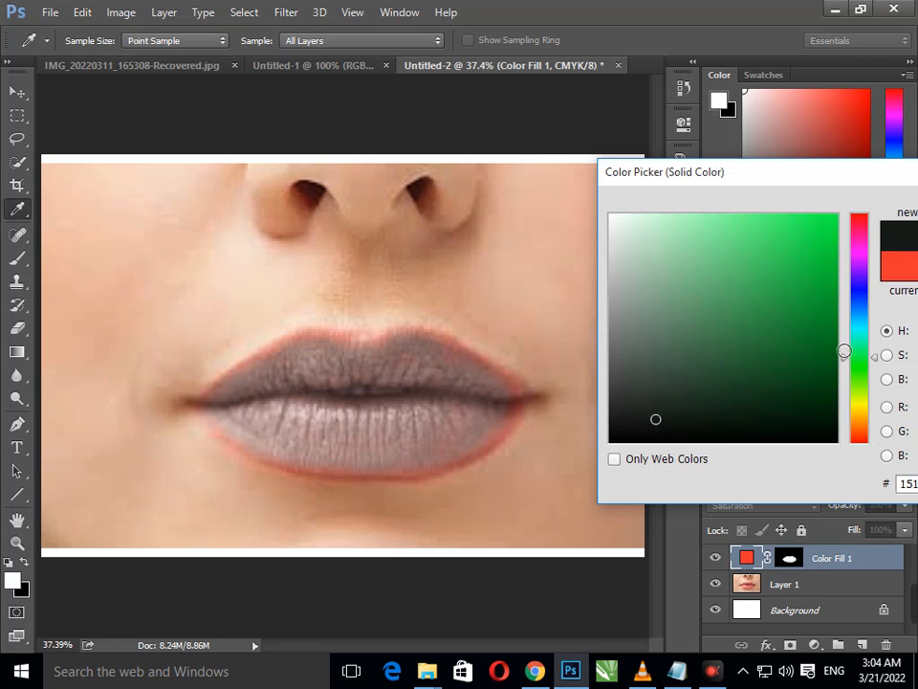
pyautogui.moveTo(850, 332); pyautogui.dragTo(864, 199)
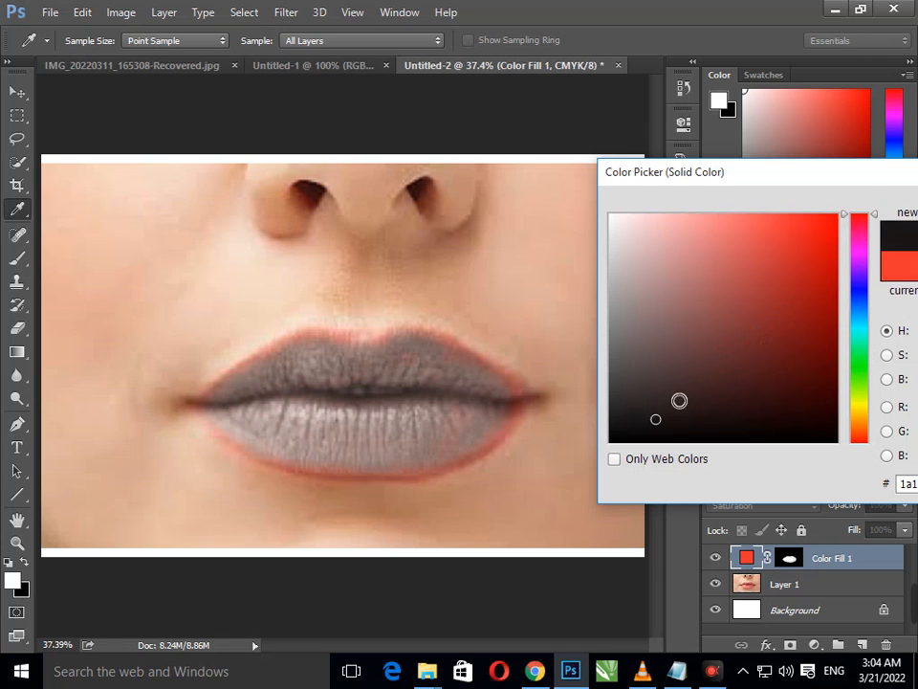
pyautogui.click(811, 229)
pyautogui.moveTo(812, 229)
pyautogui.mouseDown()
pyautogui.moveTo(811, 215)
pyautogui.moveTo(825, 387)
pyautogui.mouseUp()
pyautogui.click(859, 283)
pyautogui.moveTo(843, 283); pyautogui.dragTo(850, 441)
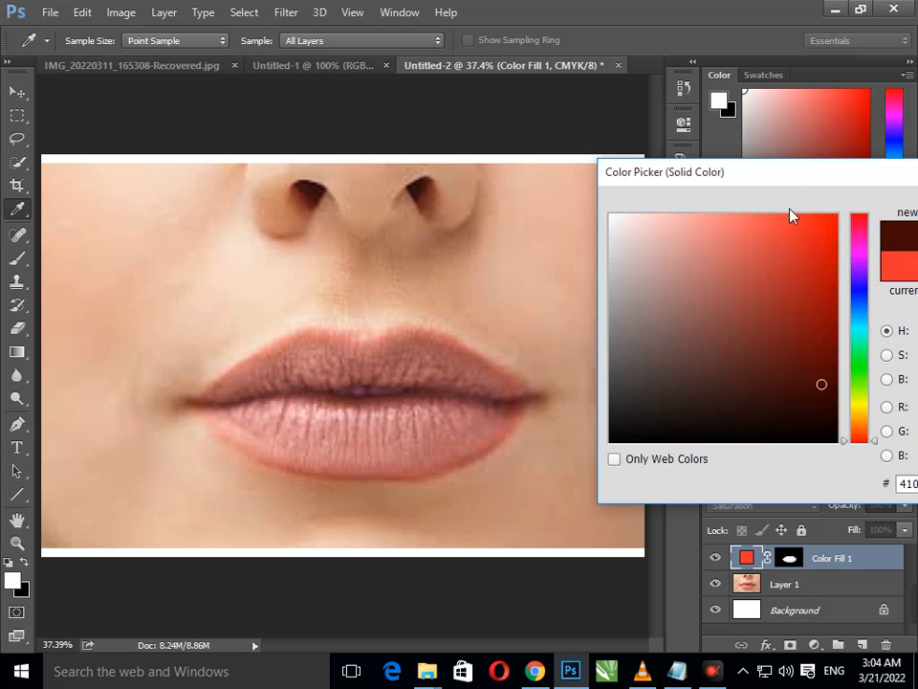
# Step: Restrict the picker to web colors, try blue and white on the lips, and discard the color change
pyautogui.moveTo(790, 180)
pyautogui.mouseDown()
pyautogui.moveTo(396, 199)
pyautogui.moveTo(773, 269)
pyautogui.moveTo(855, 215)
pyautogui.mouseUp()
pyautogui.click(280, 480)
pyautogui.click(885, 343)
pyautogui.click(841, 324)
pyautogui.click(837, 277)
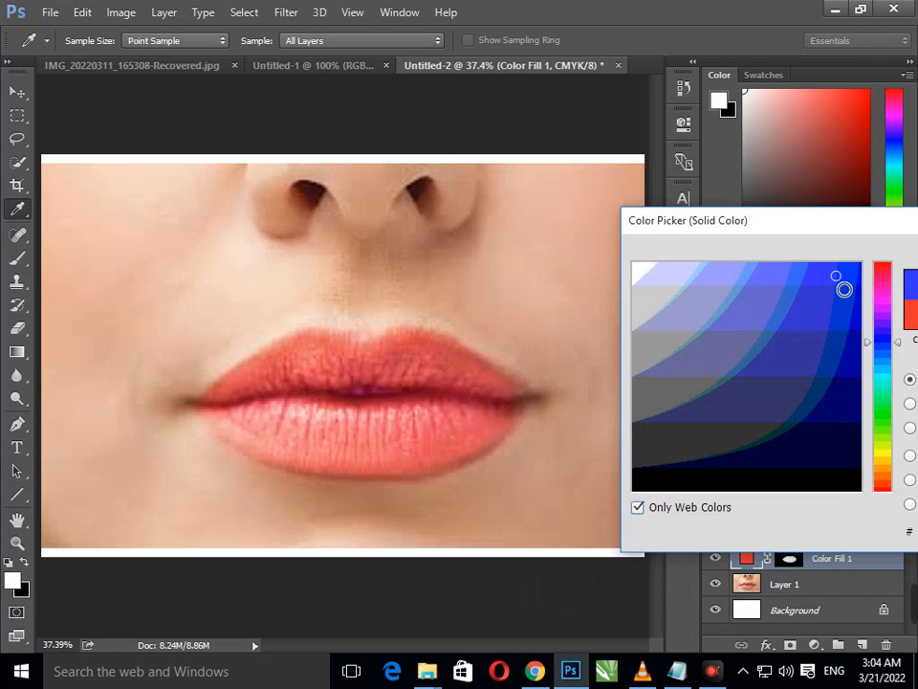
pyautogui.moveTo(870, 345)
pyautogui.mouseDown()
pyautogui.moveTo(875, 305)
pyautogui.moveTo(850, 278)
pyautogui.moveTo(859, 278)
pyautogui.moveTo(801, 396)
pyautogui.moveTo(802, 429)
pyautogui.moveTo(861, 488)
pyautogui.moveTo(633, 480)
pyautogui.moveTo(656, 477)
pyautogui.moveTo(667, 355)
pyautogui.moveTo(632, 275)
pyautogui.mouseUp()
pyautogui.moveTo(752, 240); pyautogui.dragTo(472, 229)
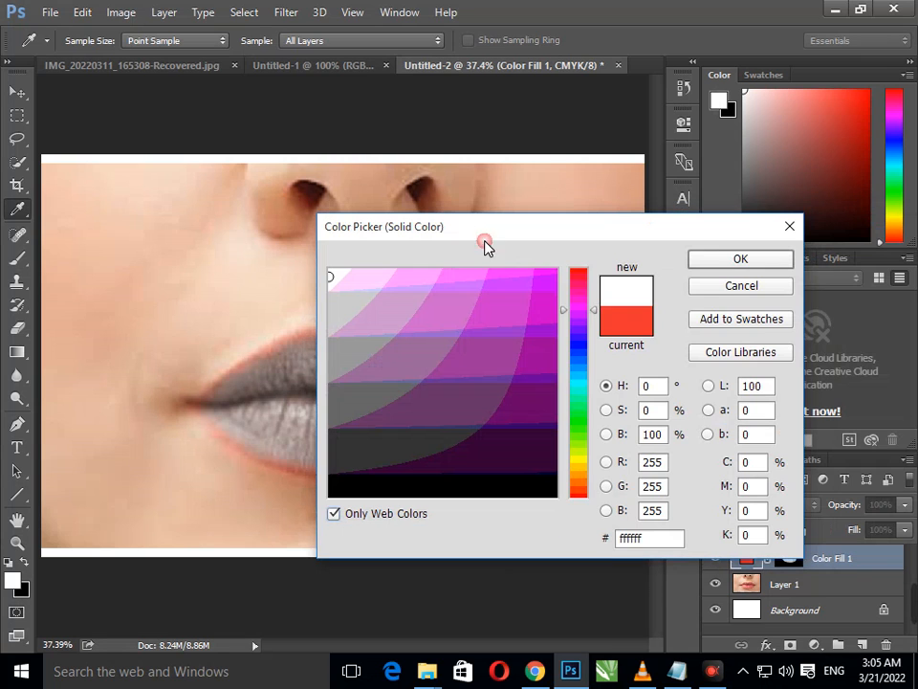
pyautogui.click(752, 287)
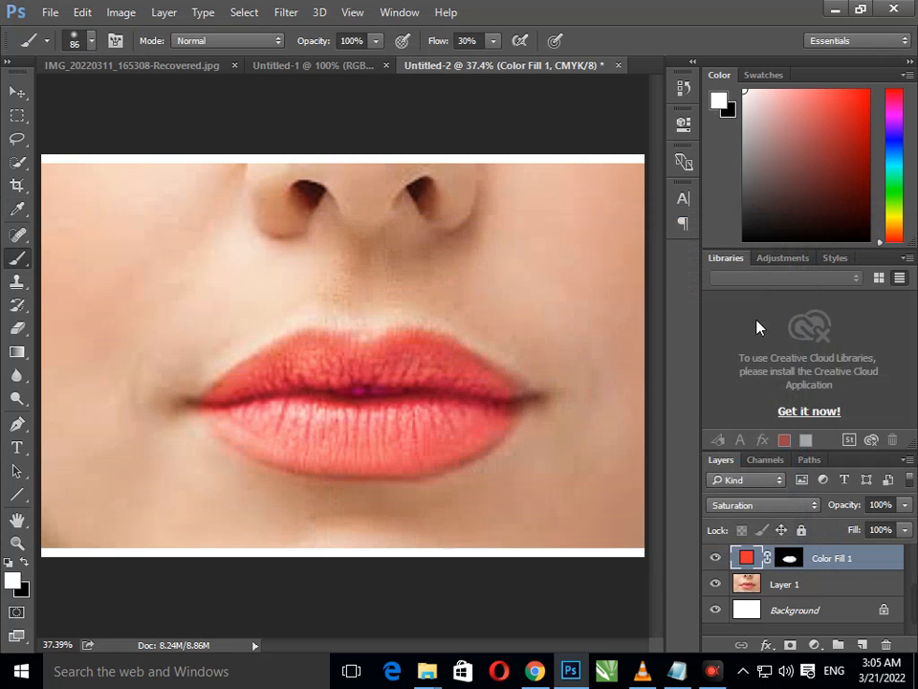
# Step: Try Hard Light on the Color Fill 1 layer, then set its blending mode back to Soft Light
pyautogui.click(765, 505)
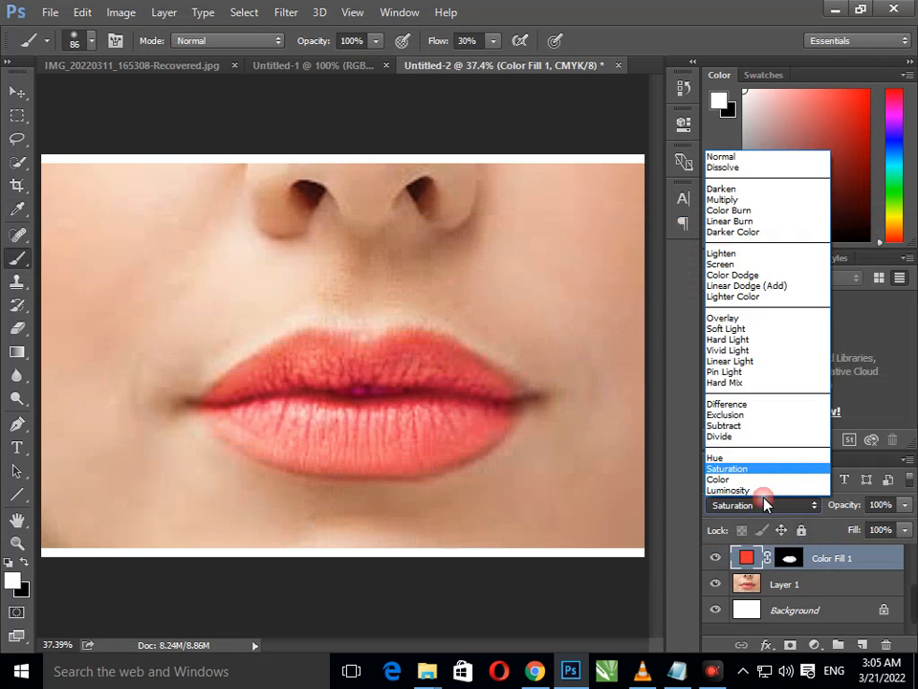
pyautogui.click(747, 340)
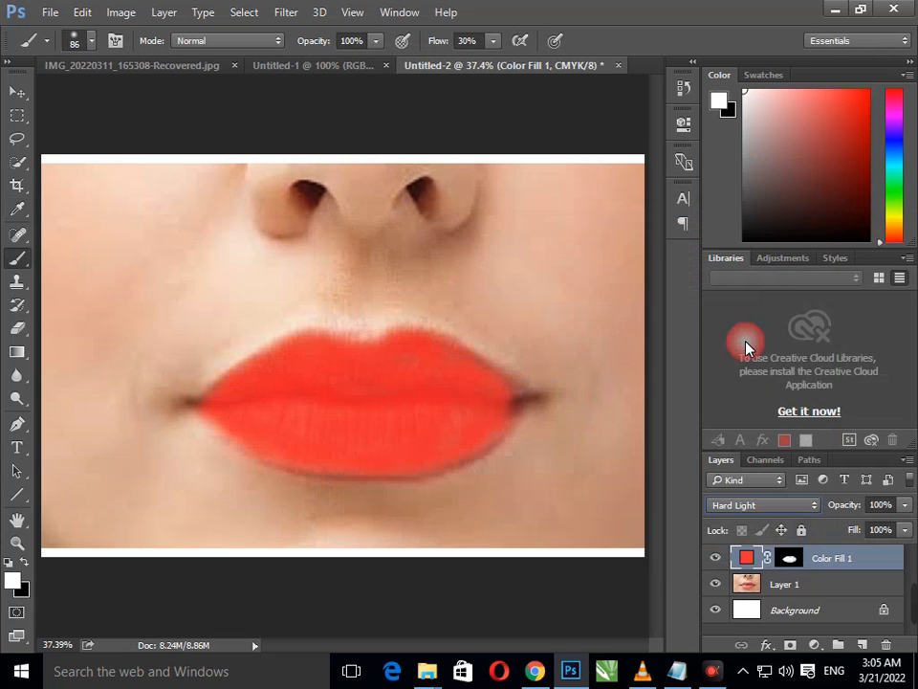
pyautogui.click(738, 504)
pyautogui.click(738, 328)
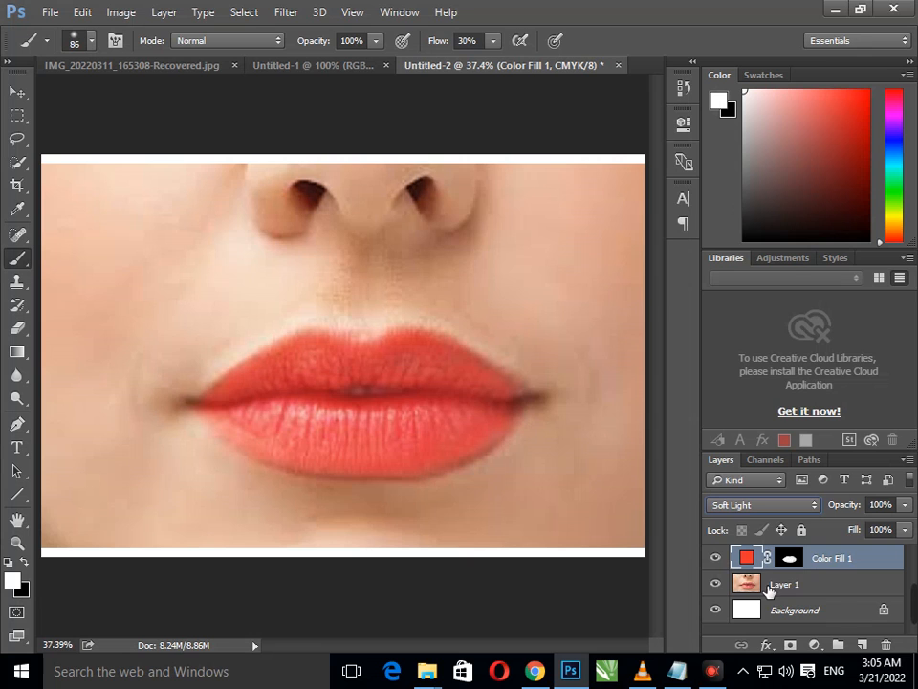
# Step: Switch to Notepad, add the line "you can changed its color" and minimize the window
pyautogui.click(676, 670)
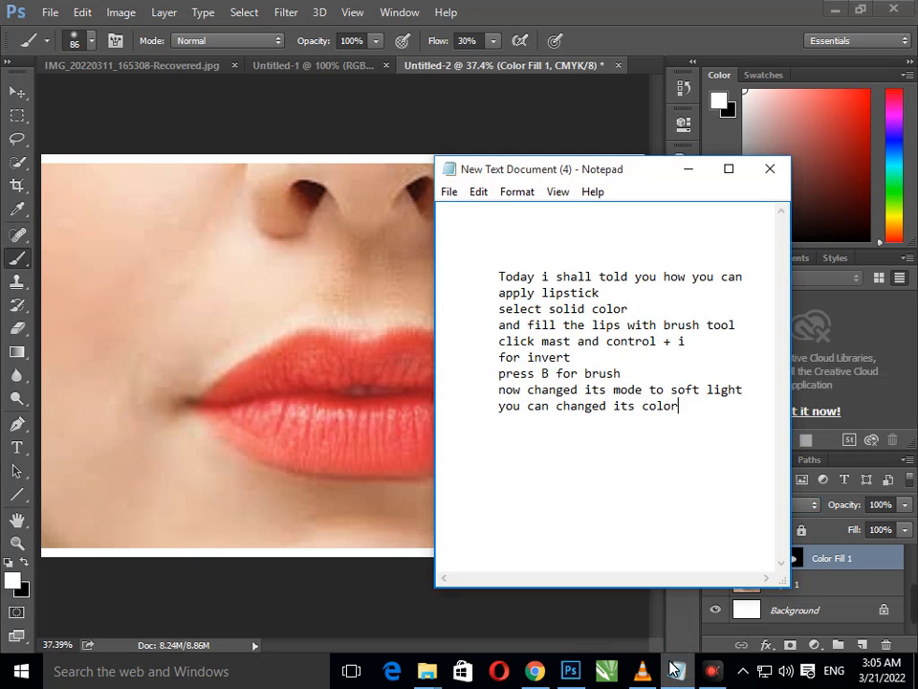
pyautogui.click(688, 169)
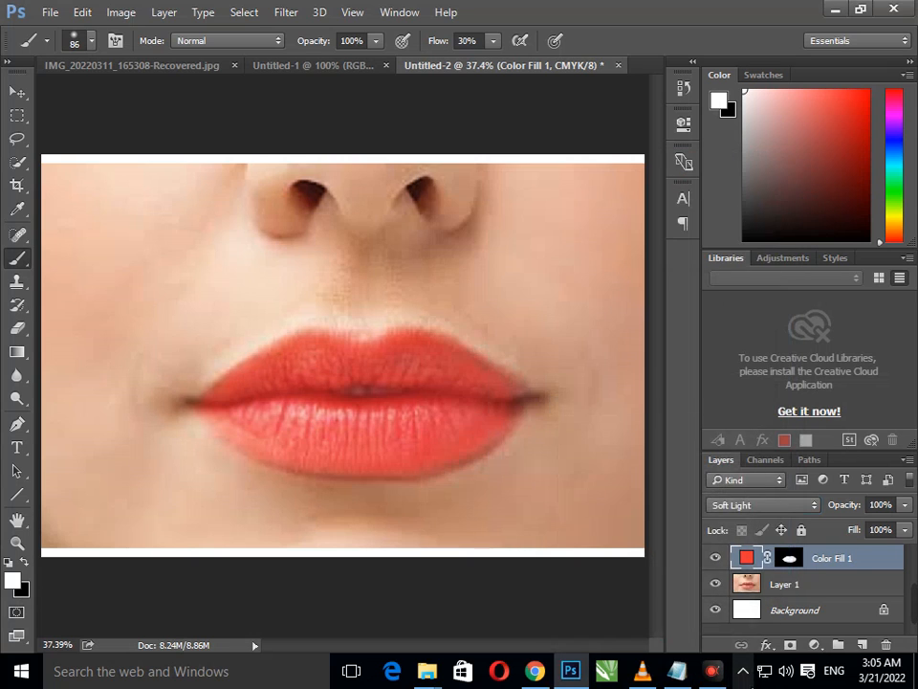
# Step: Change the fill color of Color Fill 1 to blue 002aff after trying green on the lips
pyautogui.doubleClick(752, 564)
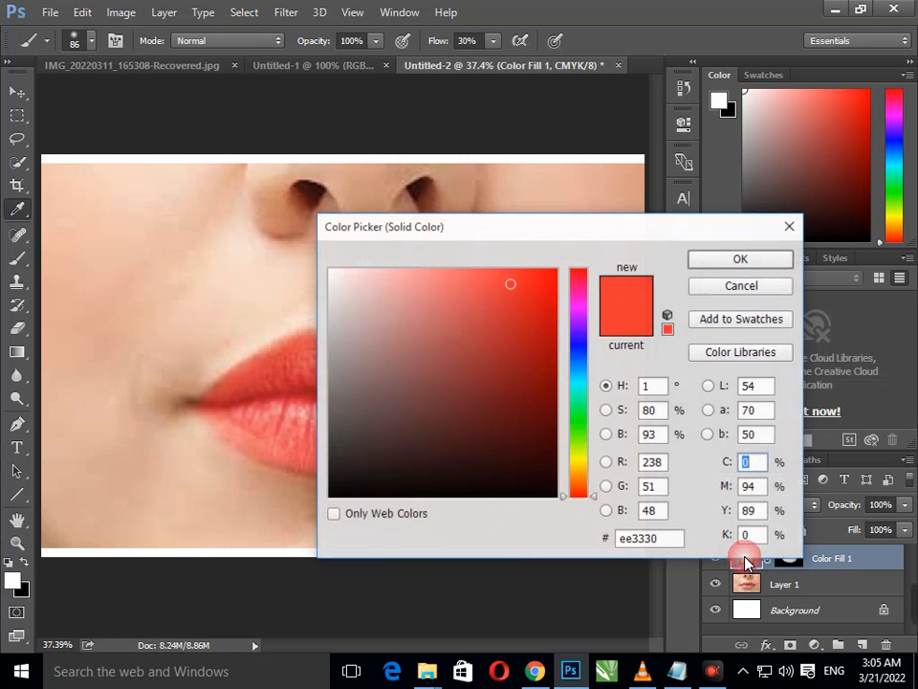
pyautogui.click(579, 420)
pyautogui.moveTo(553, 238); pyautogui.dragTo(830, 144)
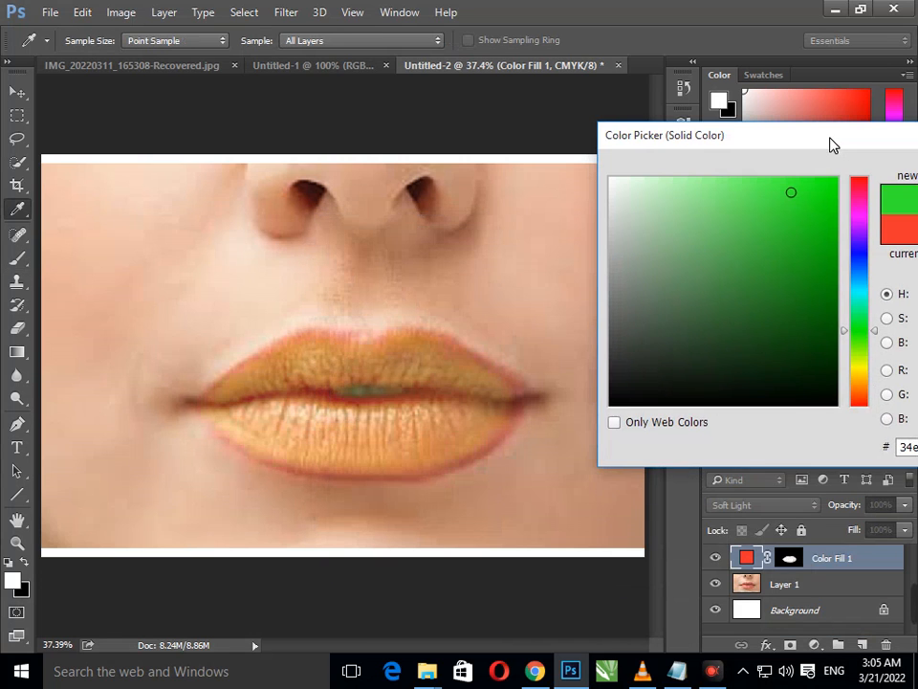
pyautogui.moveTo(861, 303); pyautogui.dragTo(863, 268)
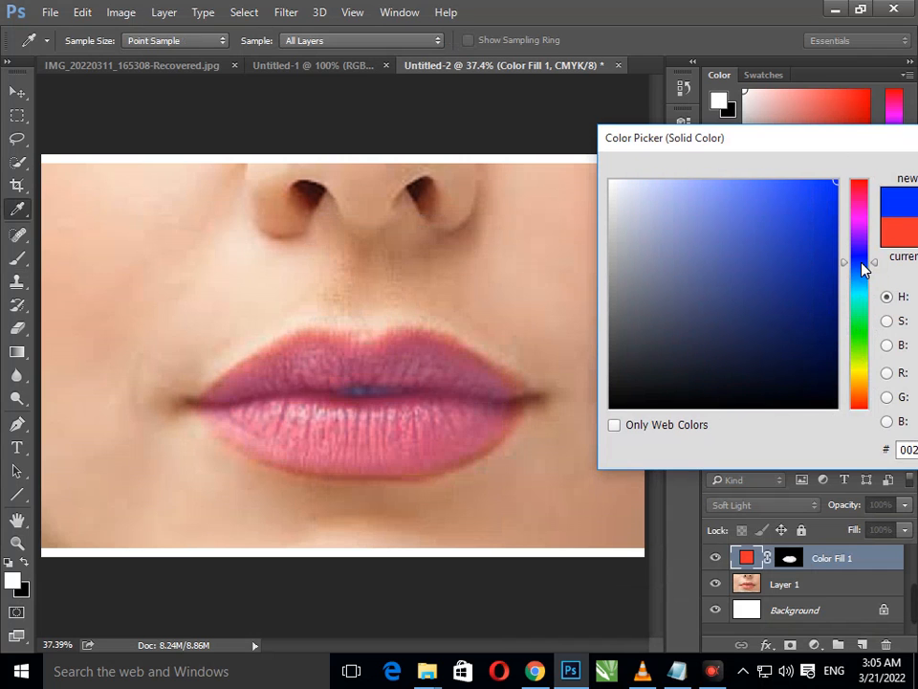
pyautogui.moveTo(818, 146); pyautogui.dragTo(158, 207)
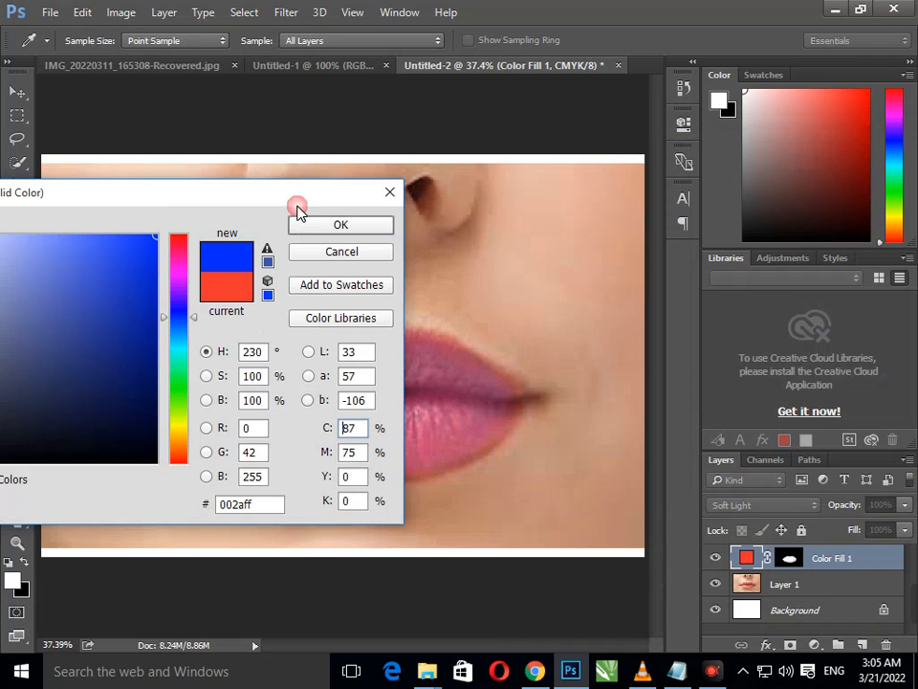
pyautogui.click(339, 228)
pyautogui.hotkey('ctrl', '-')
pyautogui.hotkey('ctrl', '-')
pyautogui.hotkey('ctrl', '-')
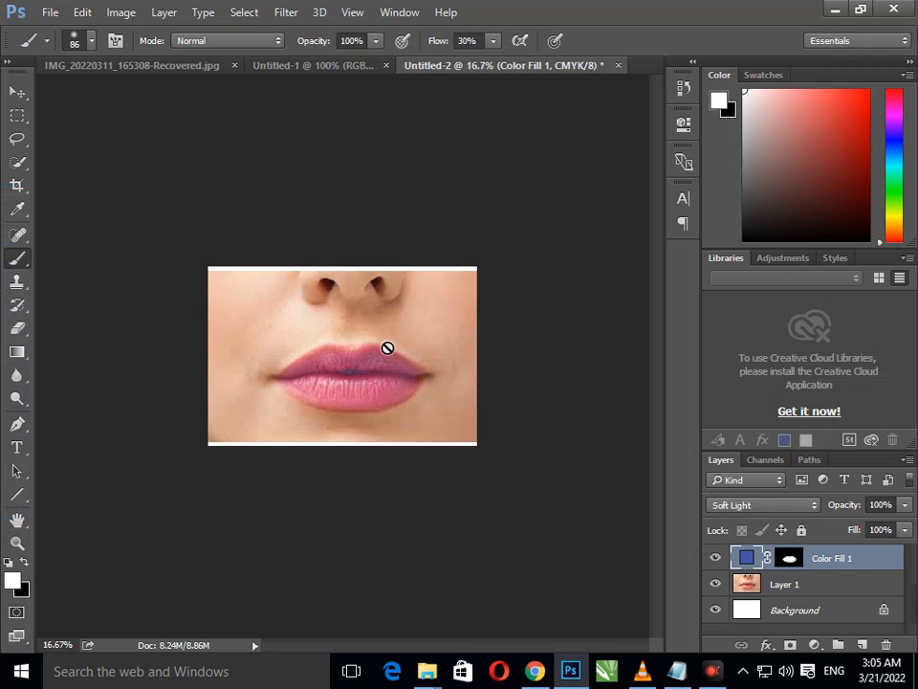
# Step: Toggle the visibility of Color Fill 1, change its fill color to yellow e4e418, and decline rasterizing the fill
pyautogui.click(724, 559)
pyautogui.click(723, 559)
pyautogui.doubleClick(750, 555)
pyautogui.moveTo(481, 345); pyautogui.dragTo(478, 339)
pyautogui.moveTo(405, 227)
pyautogui.mouseDown()
pyautogui.moveTo(415, 231)
pyautogui.moveTo(459, 149)
pyautogui.mouseUp()
pyautogui.click(620, 141)
pyautogui.click(626, 155)
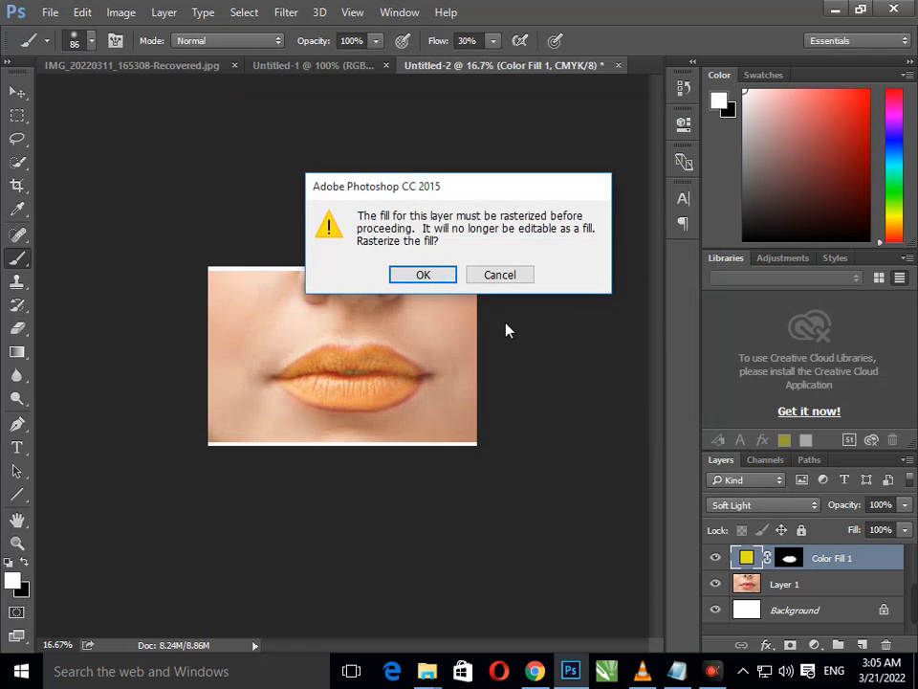
pyautogui.click(493, 277)
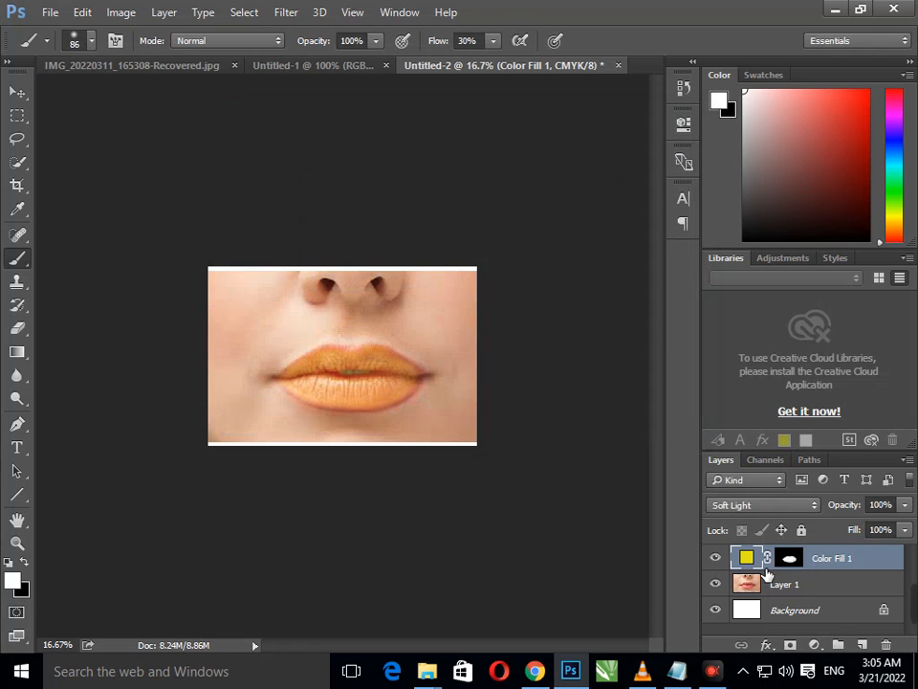
# Step: Change the fill color of Color Fill 1 to soft green 70c175
pyautogui.doubleClick(750, 557)
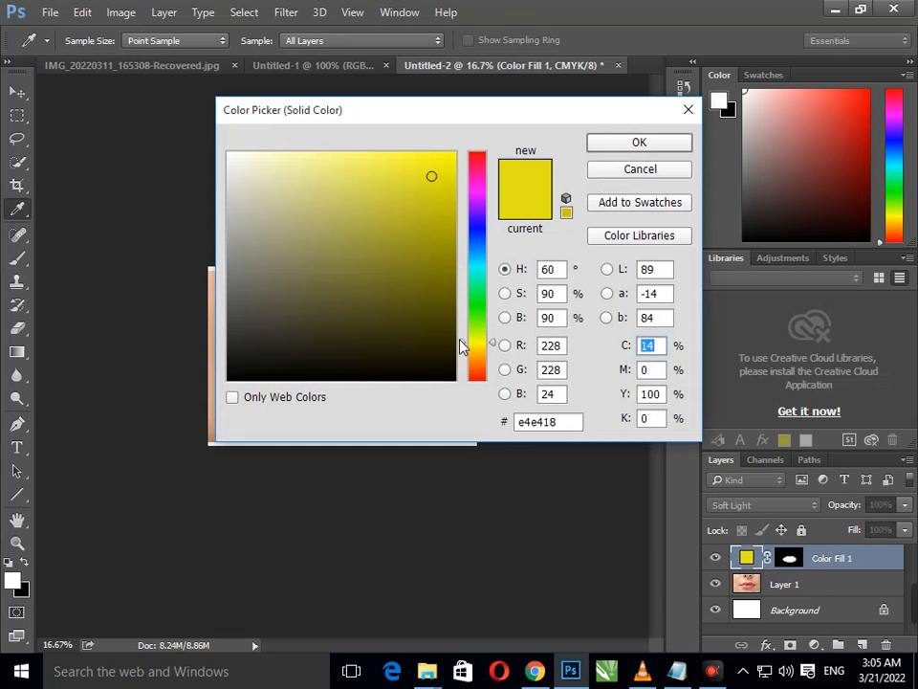
pyautogui.moveTo(460, 346); pyautogui.dragTo(461, 293)
pyautogui.moveTo(444, 162); pyautogui.dragTo(479, 118)
pyautogui.click(617, 143)
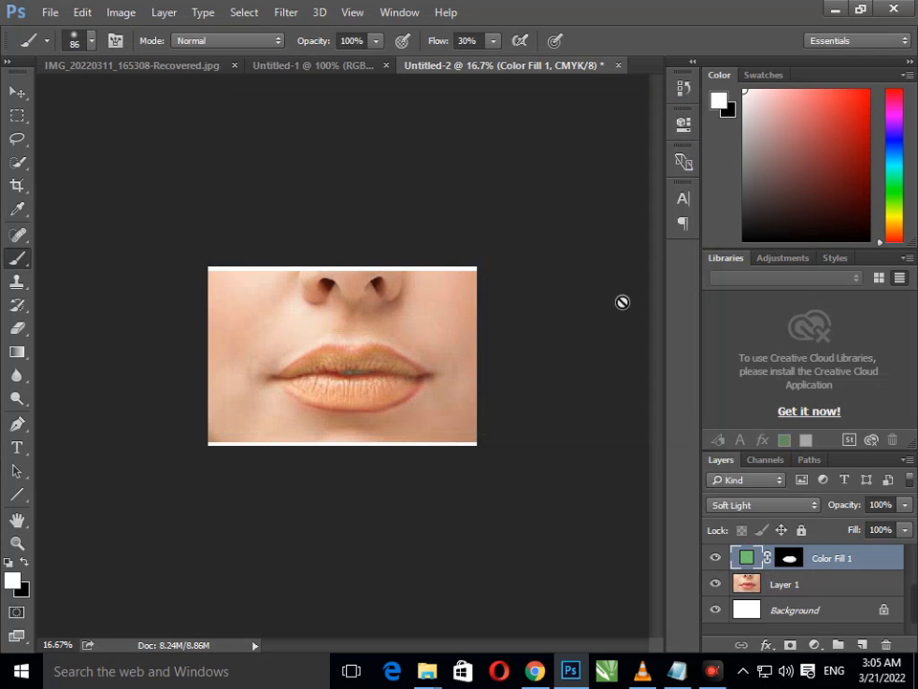
# Step: Shift the fill color of Color Fill 1 to blue 70a8c1 and open the color libraries clear of the lips
pyautogui.doubleClick(748, 559)
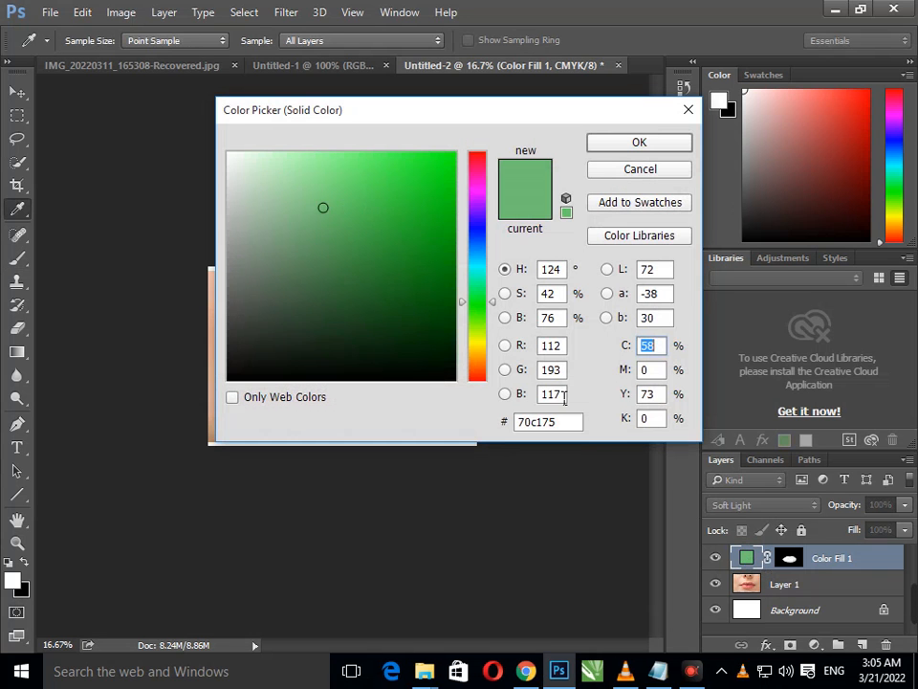
pyautogui.click(485, 301)
pyautogui.moveTo(485, 300); pyautogui.dragTo(489, 260)
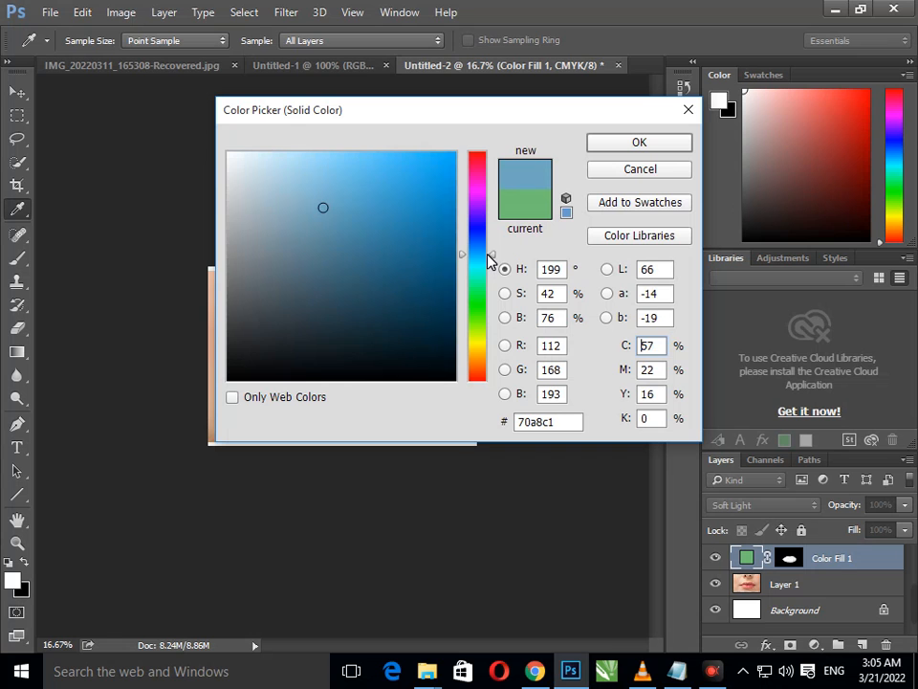
pyautogui.click(637, 238)
pyautogui.moveTo(457, 123); pyautogui.dragTo(912, 220)
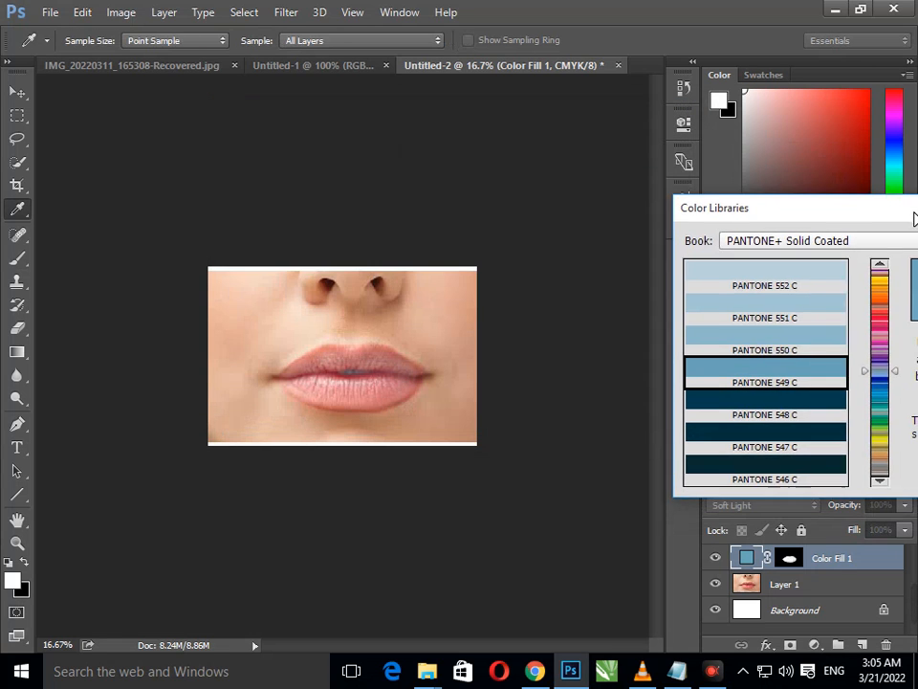
# Step: Try the purple swatches PANTONE 515 C, 512 C, 511 C and 513 C on the lips
pyautogui.moveTo(881, 369); pyautogui.dragTo(871, 345)
pyautogui.click(799, 347)
pyautogui.click(790, 441)
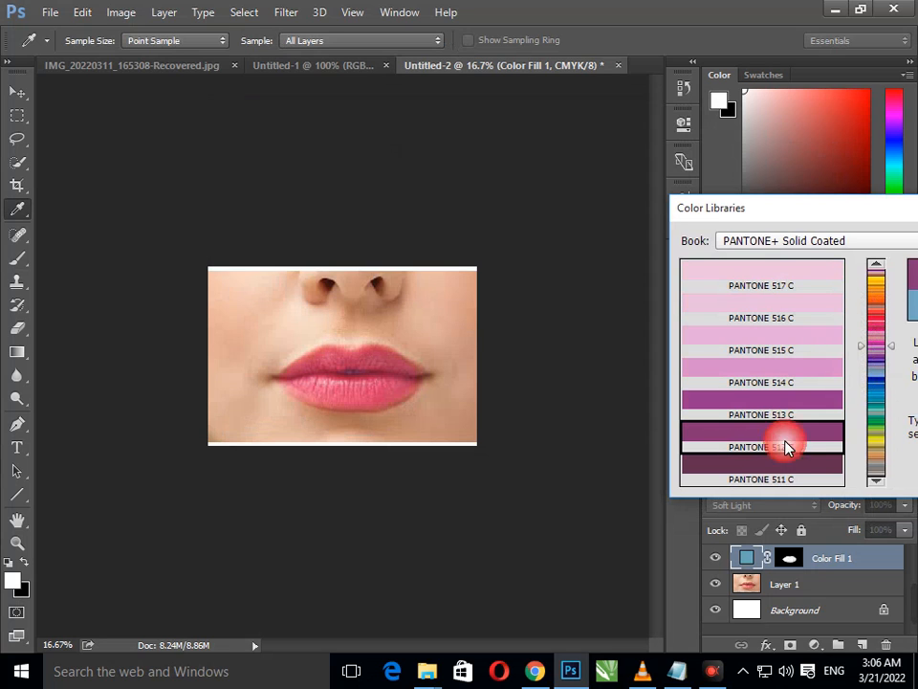
pyautogui.click(785, 468)
pyautogui.click(782, 415)
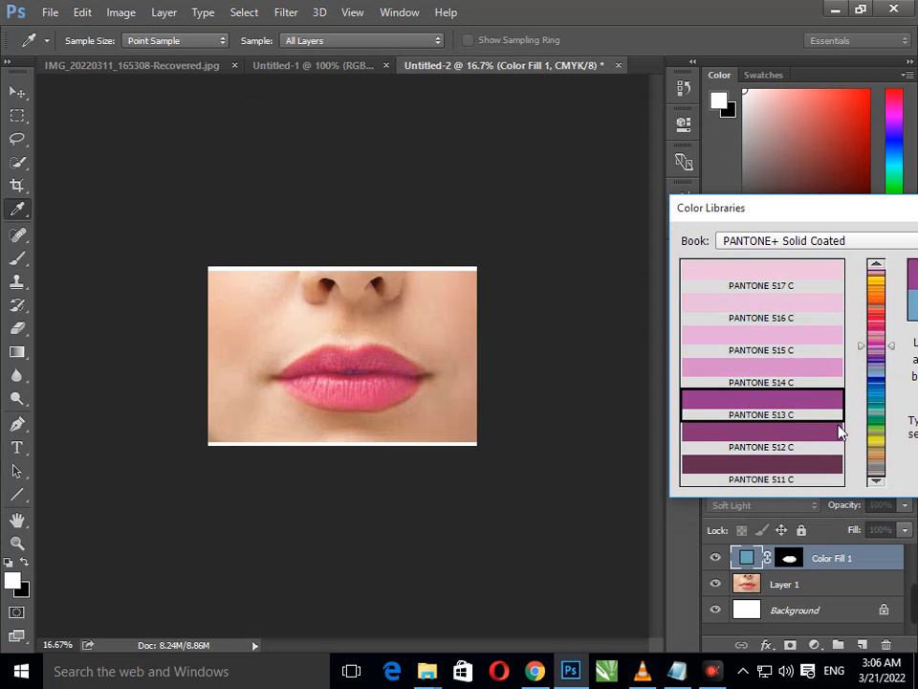
# Step: Try the green PANTONE swatches from 363 C through 358 C on the lips
pyautogui.click(888, 423)
pyautogui.click(812, 436)
pyautogui.click(798, 416)
pyautogui.click(794, 374)
pyautogui.click(779, 346)
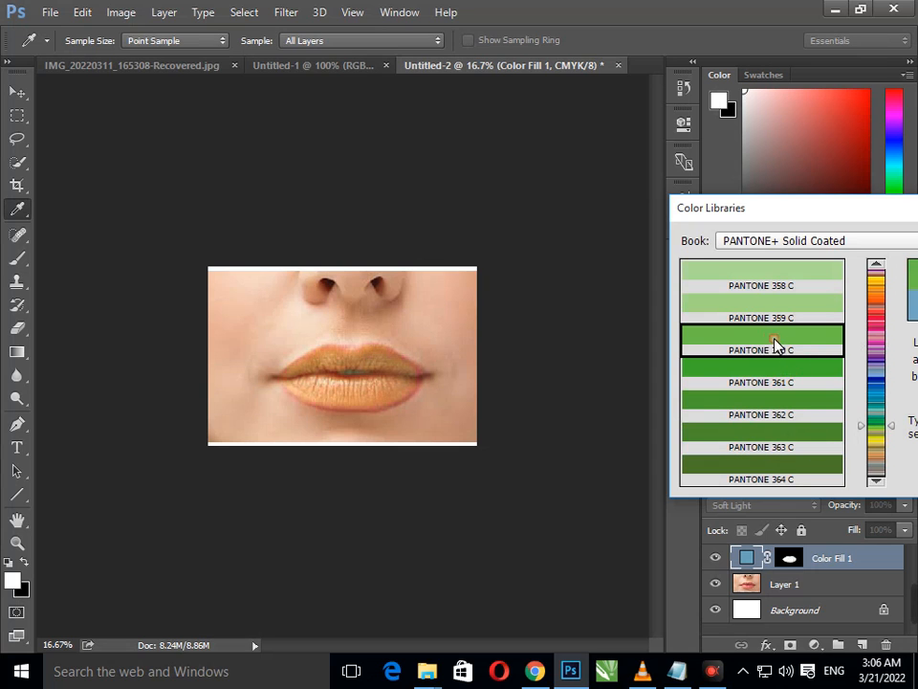
pyautogui.click(776, 299)
pyautogui.click(773, 281)
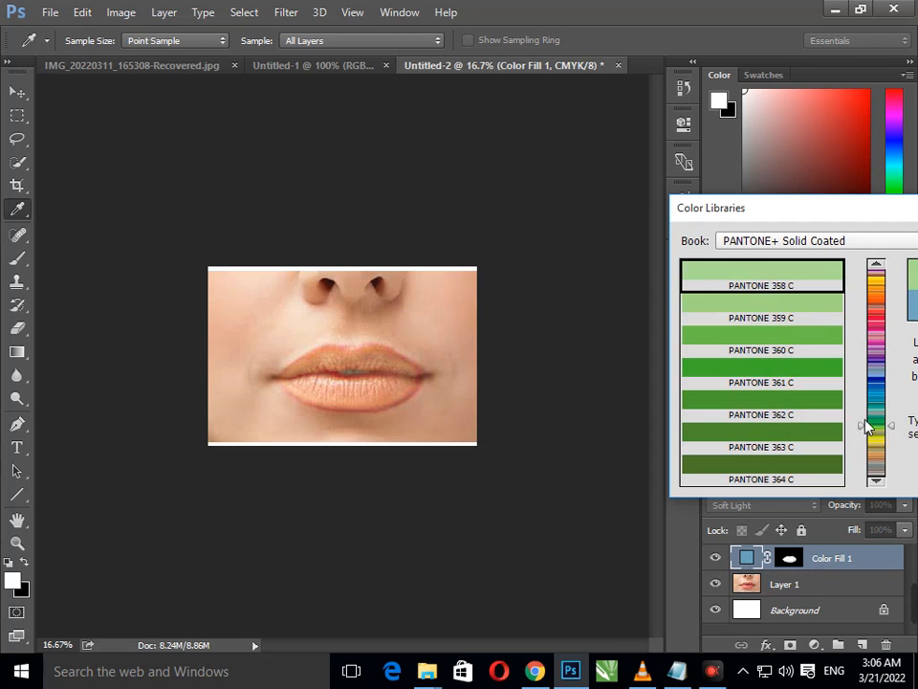
# Step: Try the brown PANTONE swatches from 4695 C through 4735 C on the lips
pyautogui.click(873, 460)
pyautogui.click(825, 471)
pyautogui.click(790, 471)
pyautogui.click(786, 440)
pyautogui.click(786, 408)
pyautogui.click(786, 375)
pyautogui.click(785, 340)
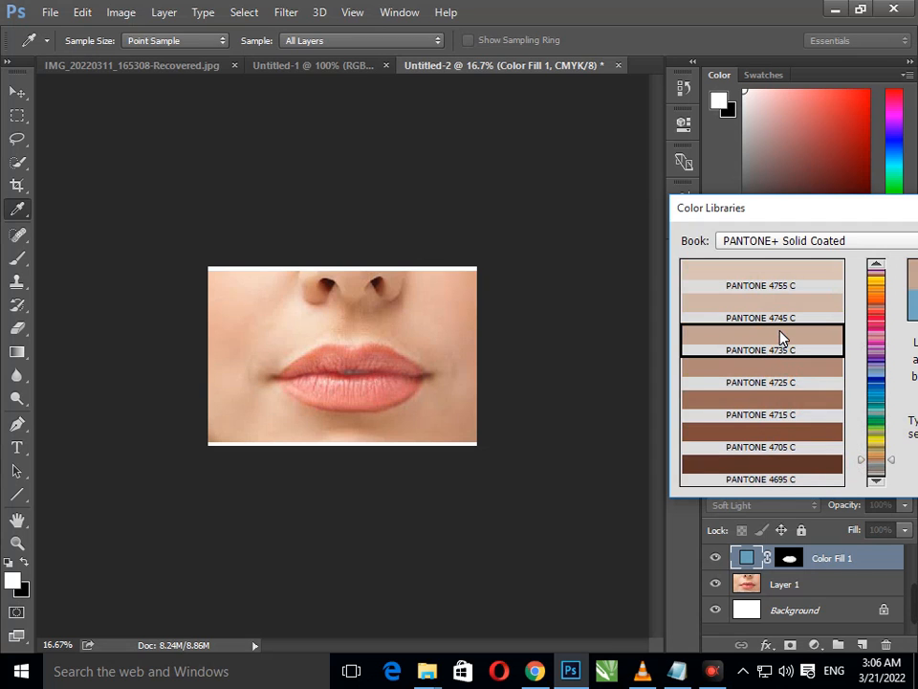
# Step: Try the blue swatch PANTONE 286 C on the lips
pyautogui.click(875, 385)
pyautogui.click(874, 380)
pyautogui.click(811, 382)
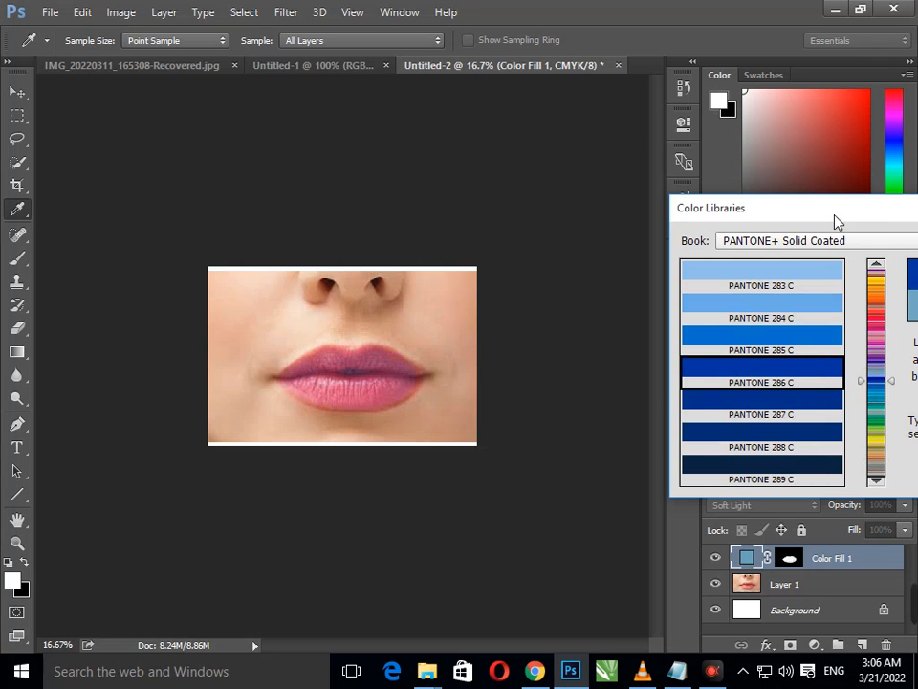
# Step: Switch the color book to FOCOLTONE and try brown swatches 2189, 2174 and 1001 on the lips
pyautogui.click(823, 247)
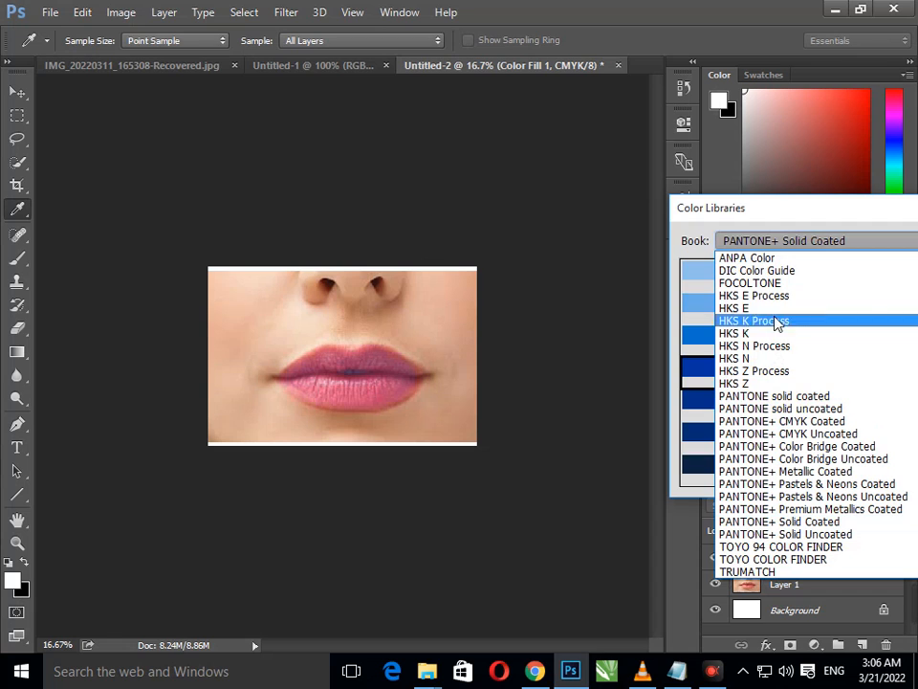
pyautogui.click(775, 284)
pyautogui.click(783, 392)
pyautogui.click(878, 397)
pyautogui.click(814, 371)
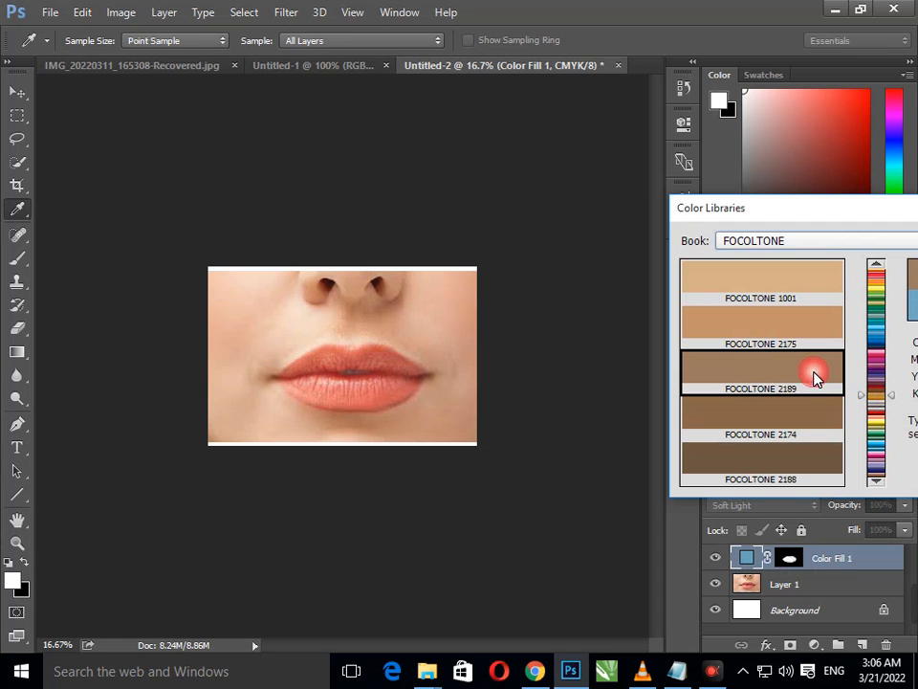
pyautogui.click(795, 430)
pyautogui.click(780, 275)
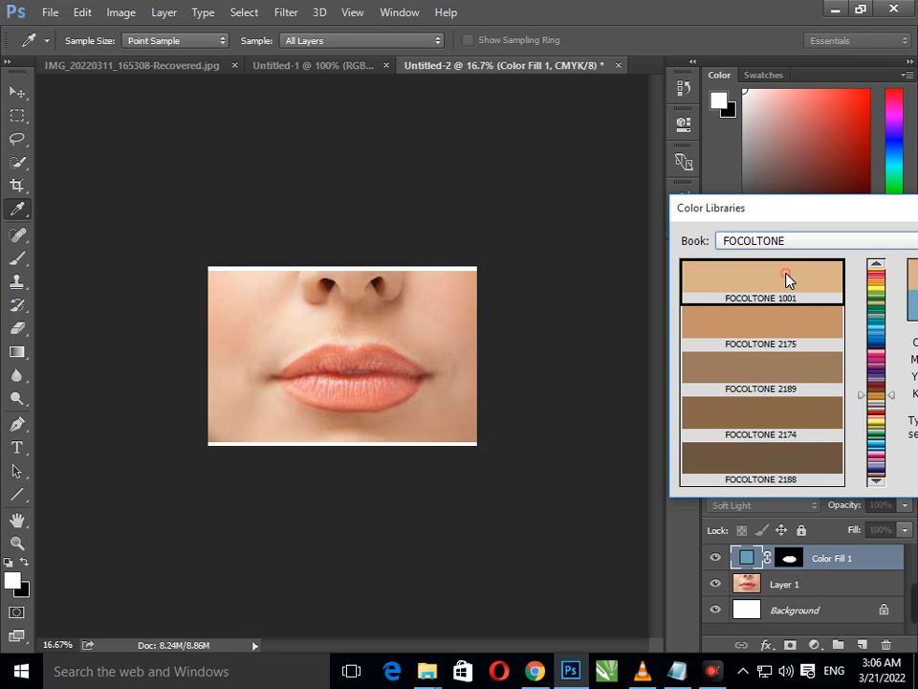
# Step: Set the fill color of Color Fill 1 to the red swatch FOCOLTONE 2285 and accept it
pyautogui.click(876, 275)
pyautogui.click(803, 286)
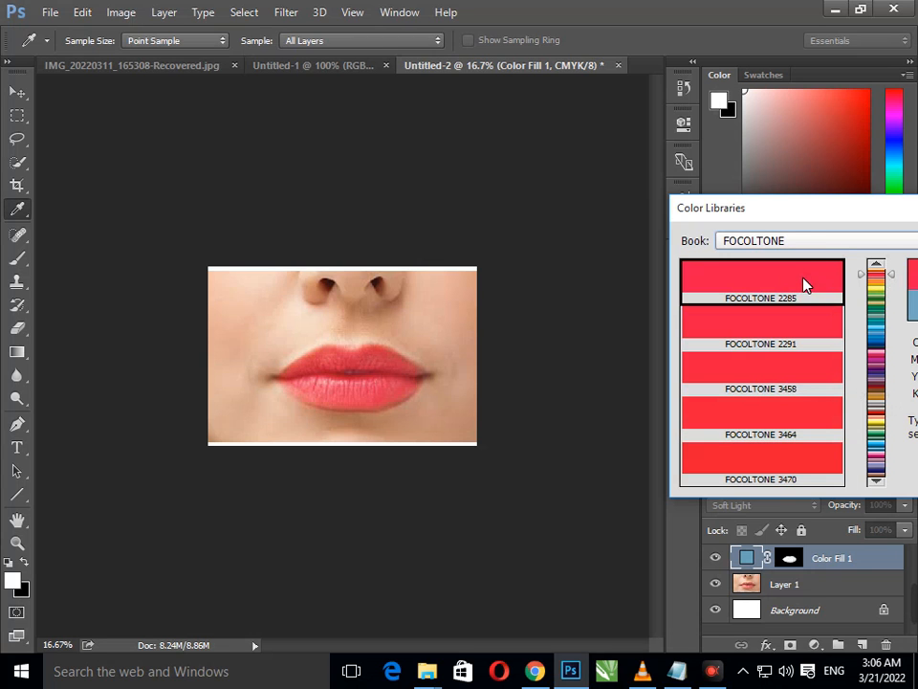
pyautogui.moveTo(800, 216); pyautogui.dragTo(211, 186)
pyautogui.click(484, 210)
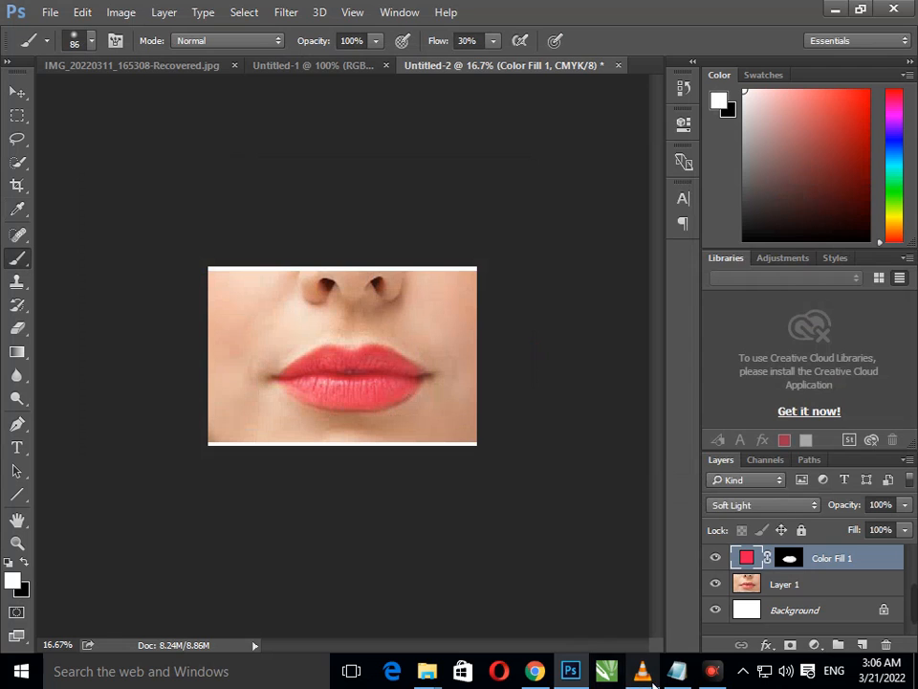
# Step: Switch to Notepad and add the line "in this way you can changed its color.." below the existing notes
pyautogui.click(676, 672)
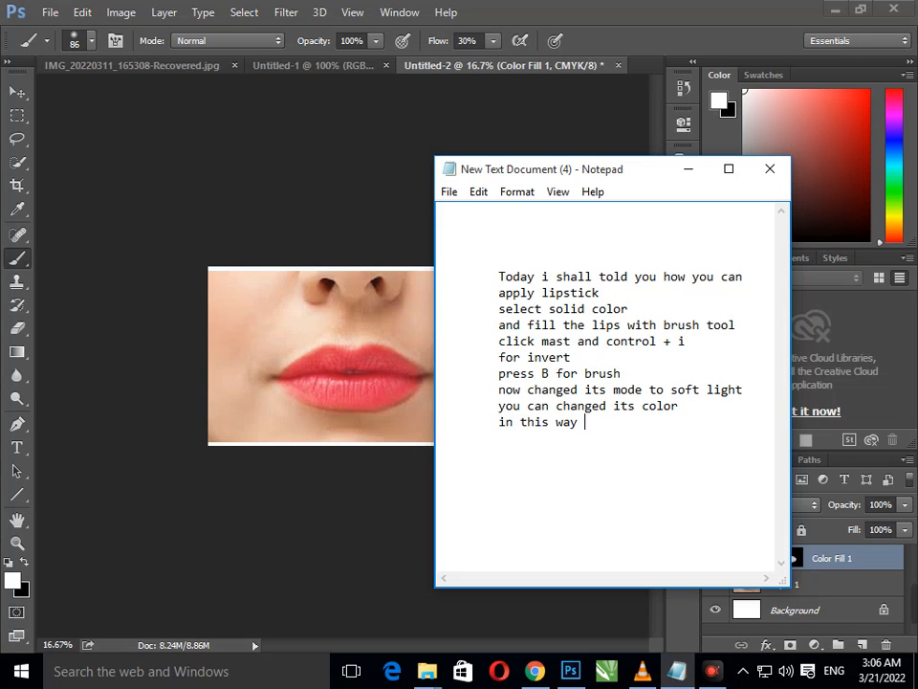
pyautogui.write('changed ')
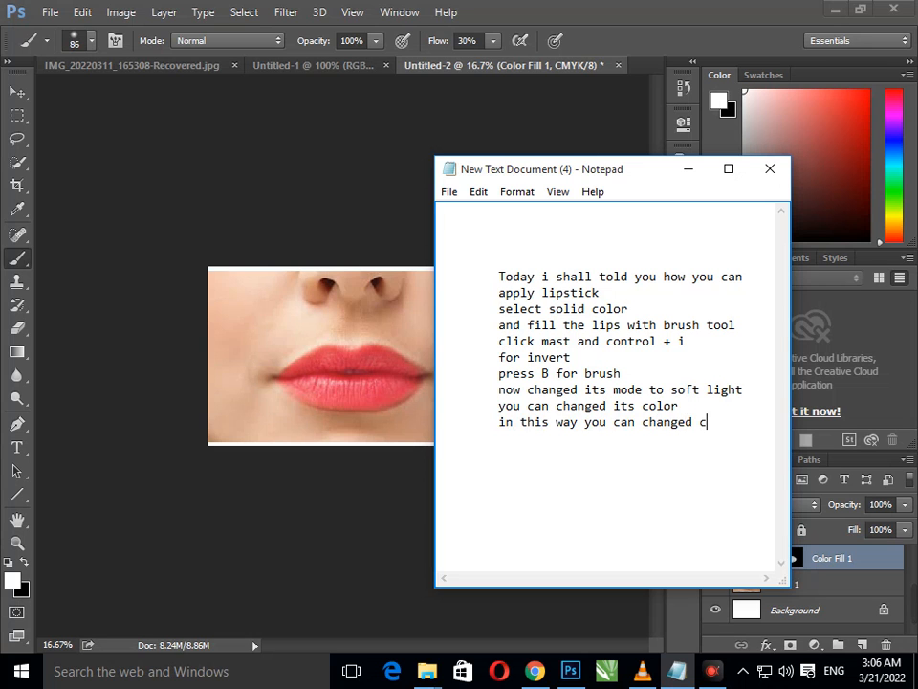
pyautogui.write('its color..')
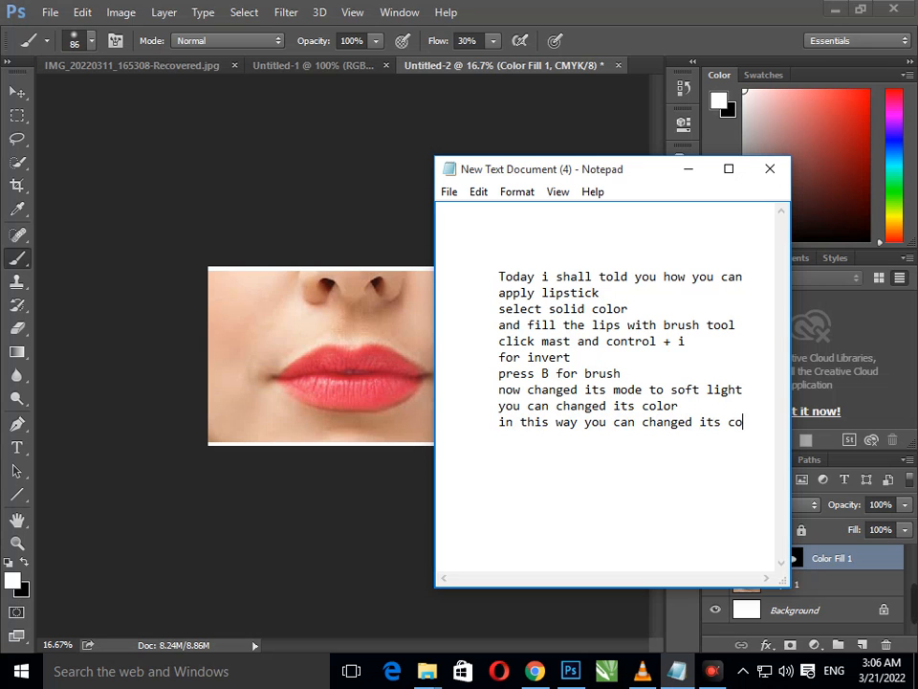